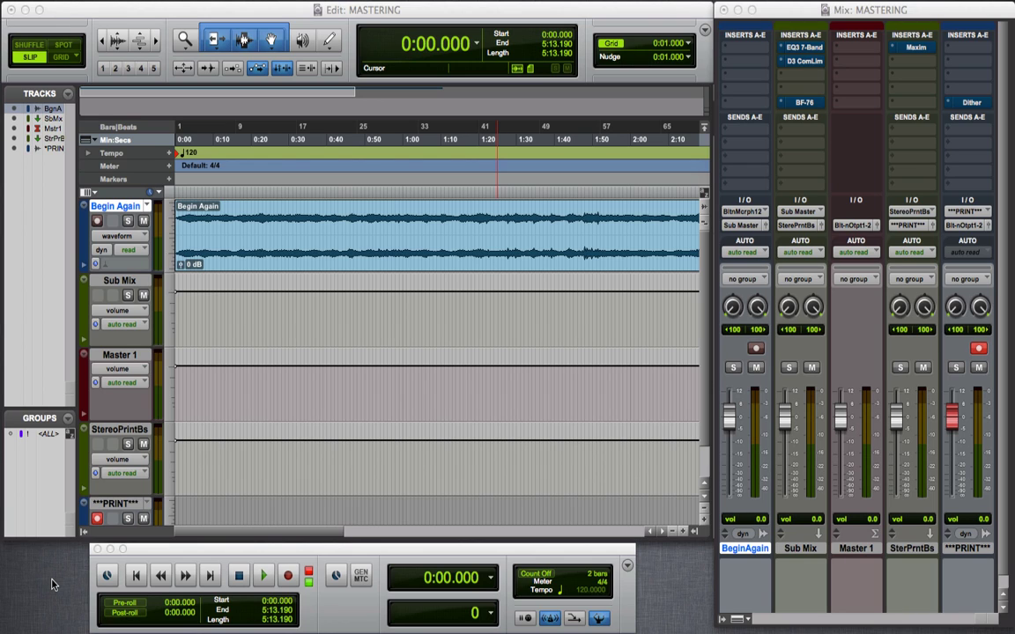
click(240, 534)
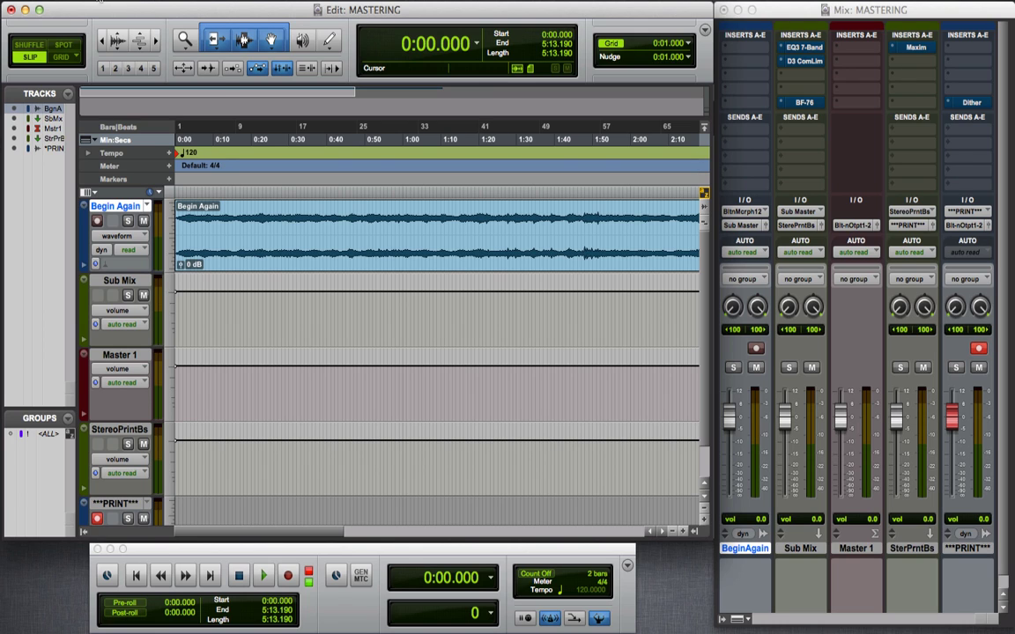
click(105, 2)
mouse_move(132, 183)
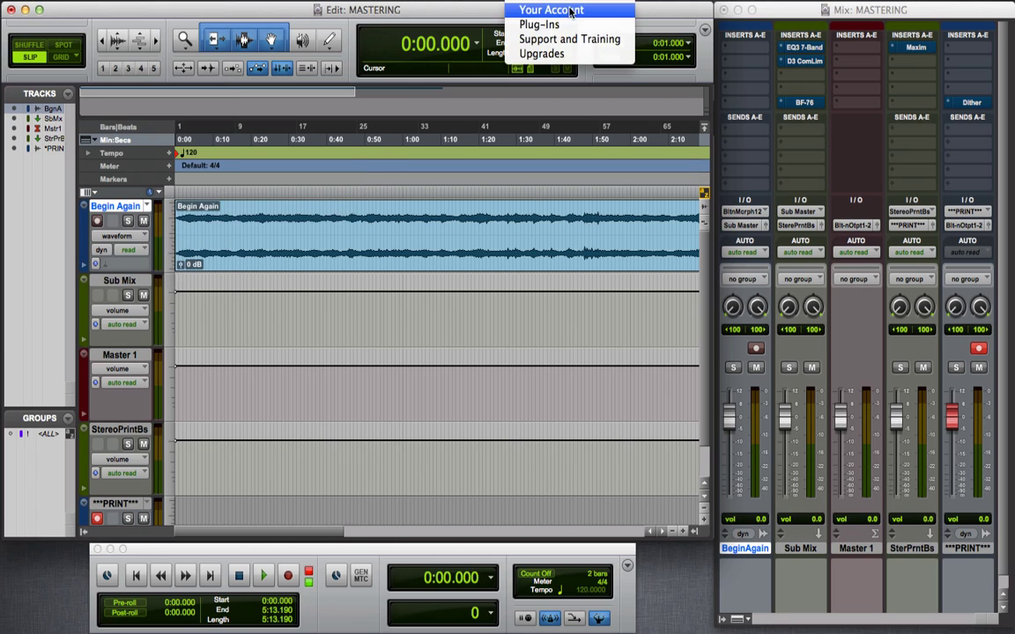
click(551, 14)
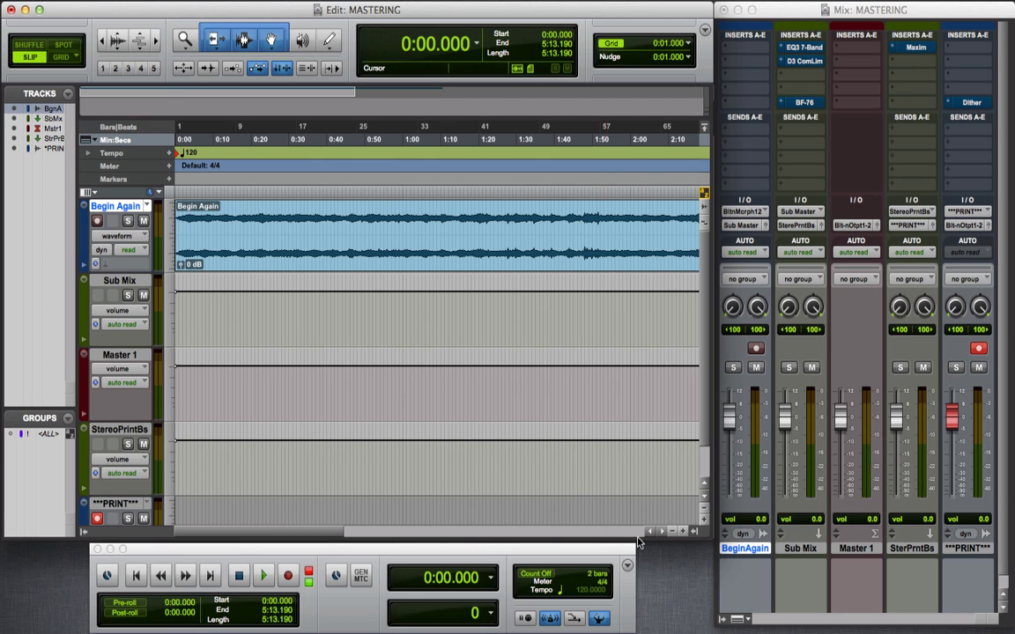
Play the Begin Again track from the start with its mastering plug-ins bypassed, and stop playback.
click(262, 577)
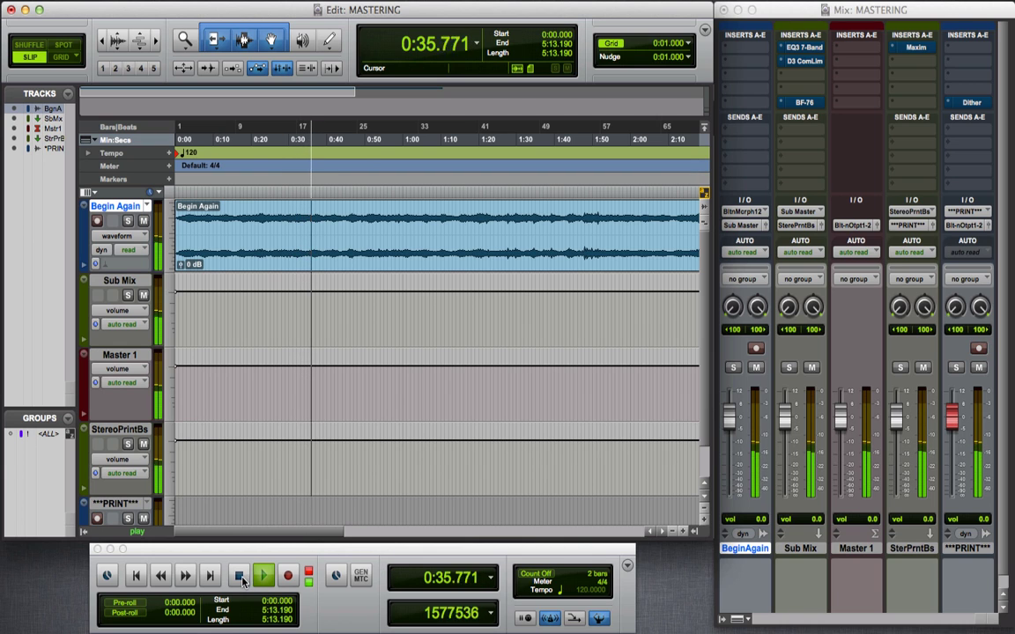
key(space)
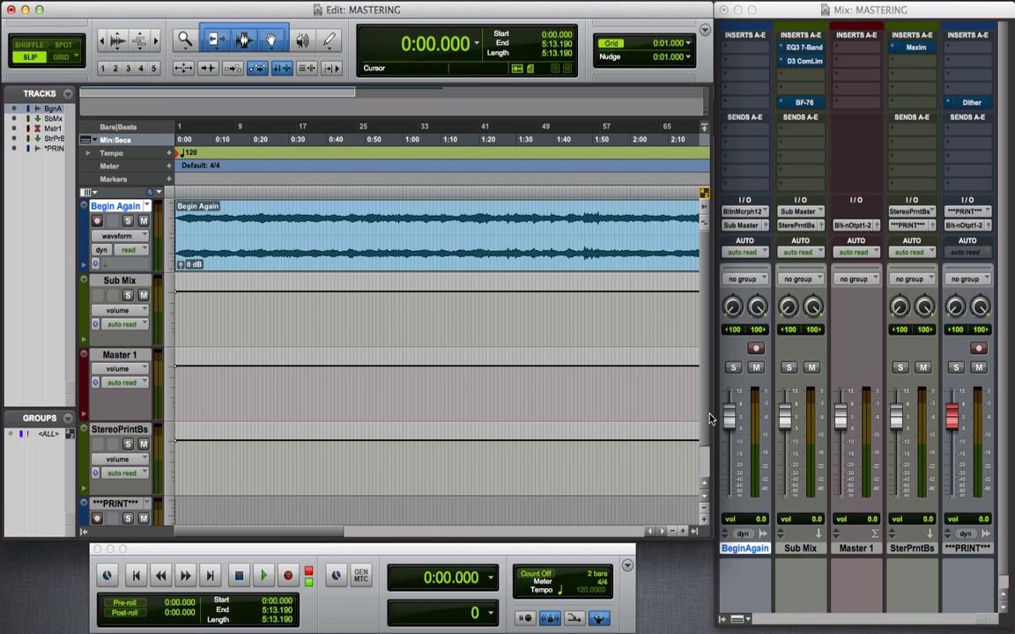
drag(728, 423, 728, 461)
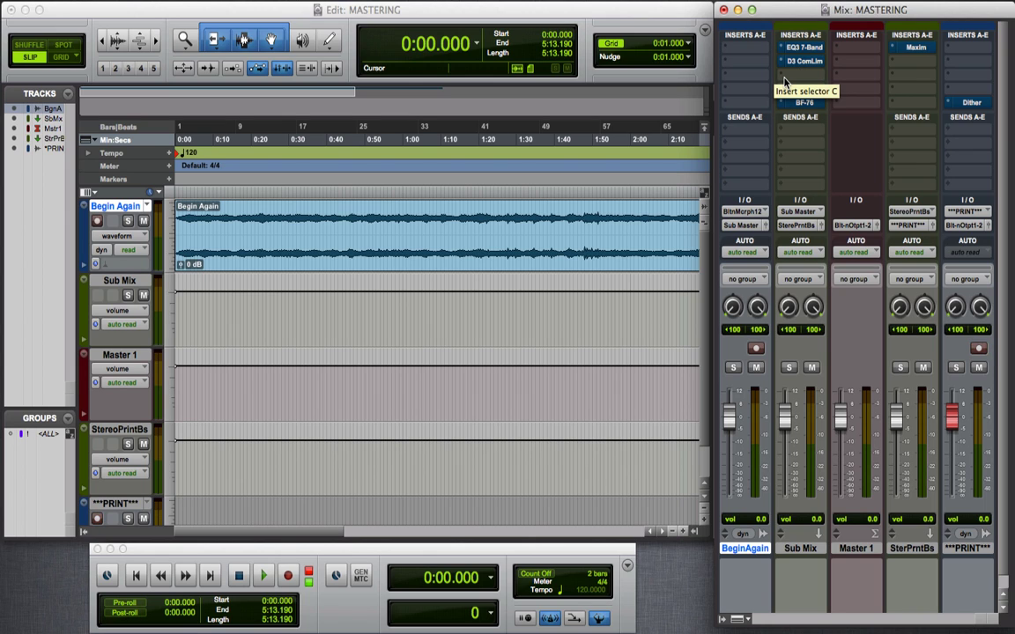
Start playback and open the EQ3 7-Band insert on the Sub Mix track with its bypass off.
click(264, 576)
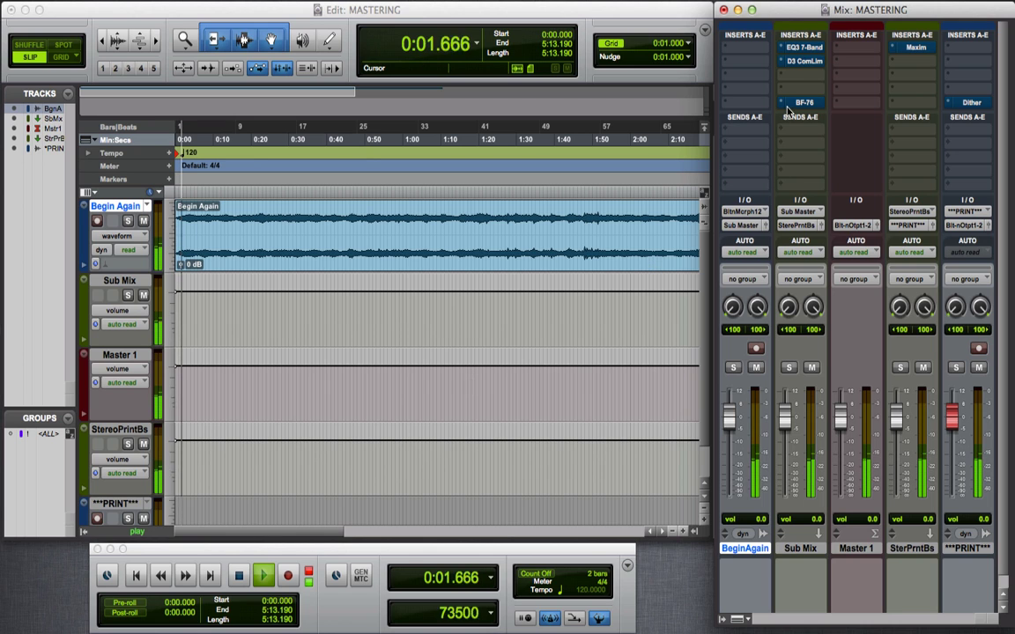
click(800, 48)
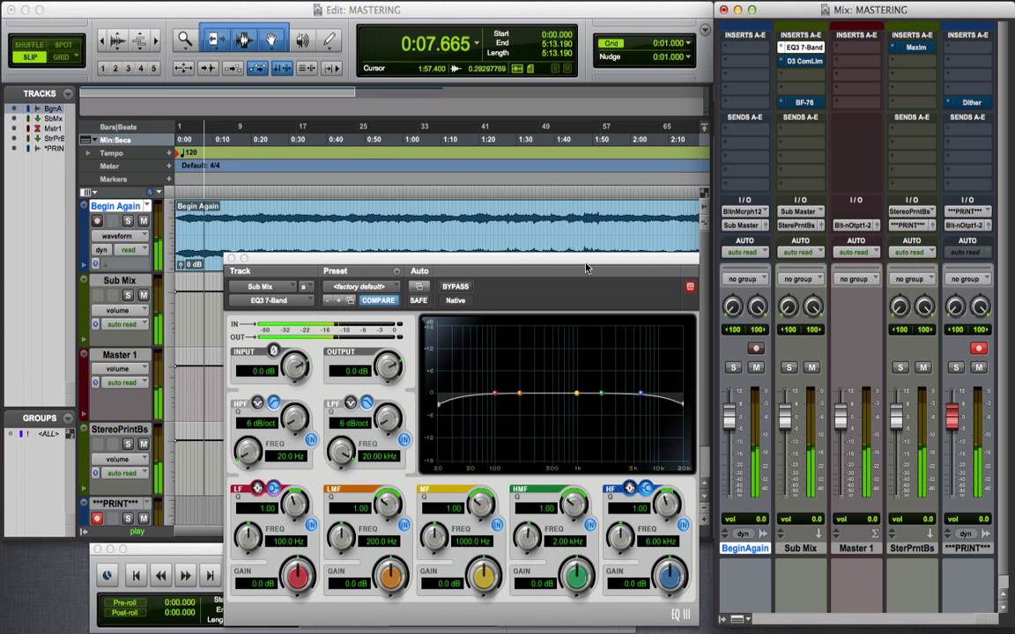
drag(569, 269, 567, 177)
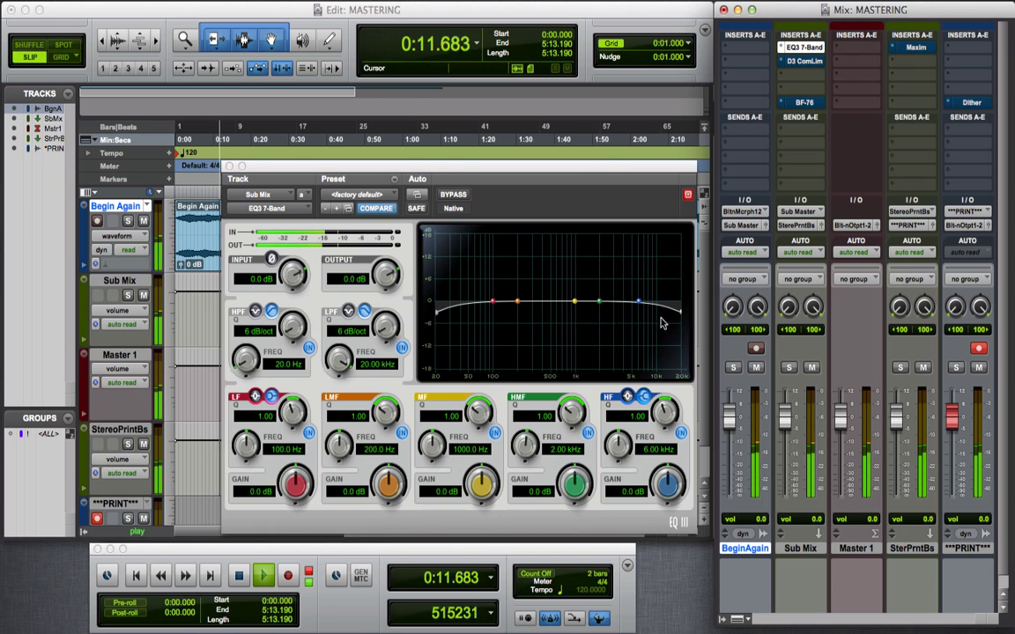
Switch off all seven bands of the Sub Mix EQ, and re-enable only its high-pass and low-pass filters.
click(308, 346)
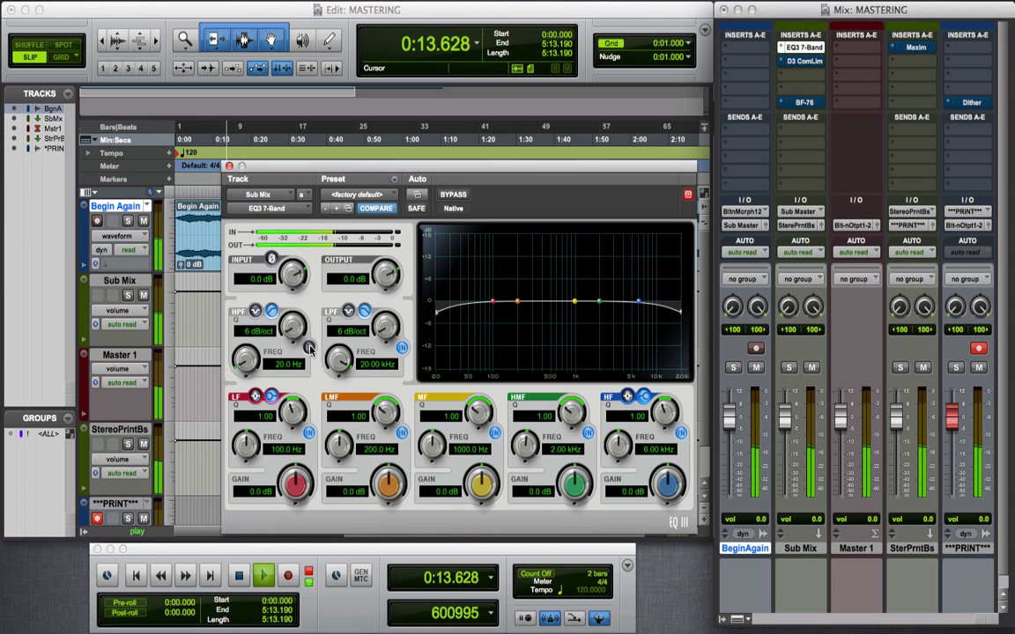
click(402, 348)
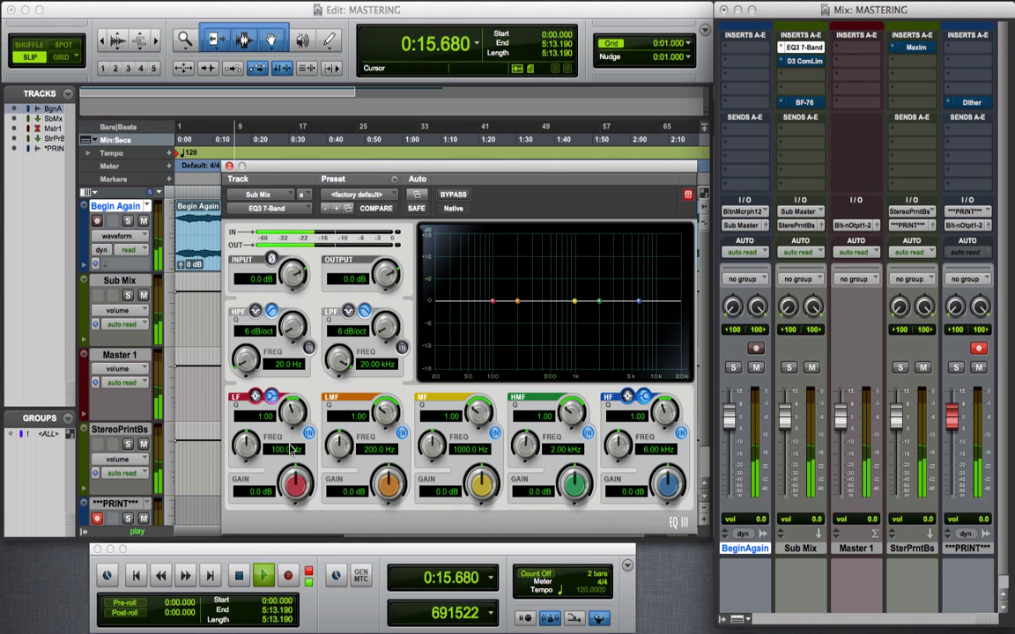
click(308, 432)
click(402, 433)
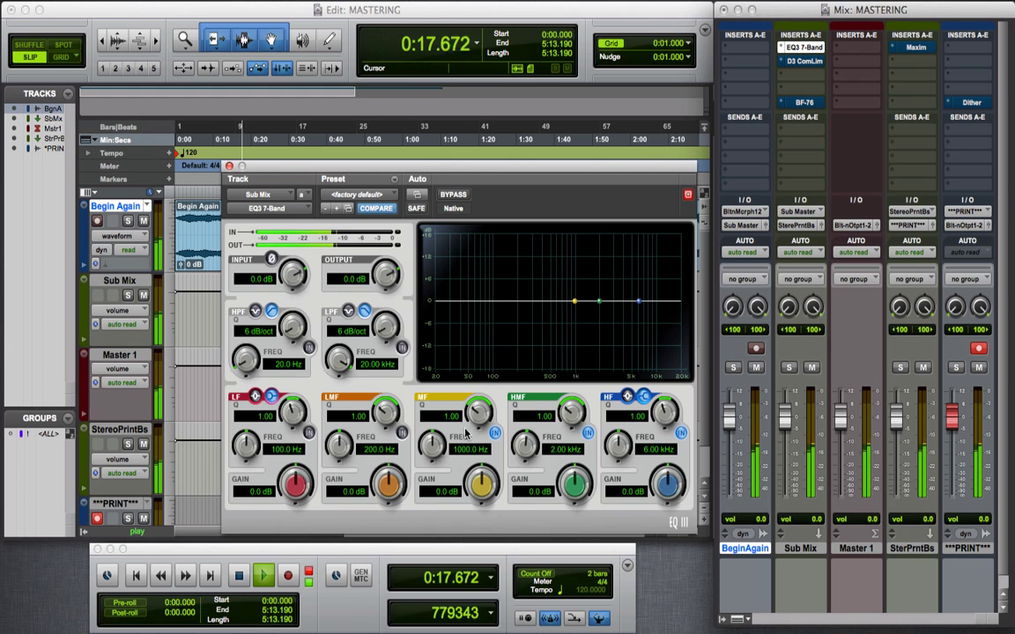
click(496, 435)
click(587, 433)
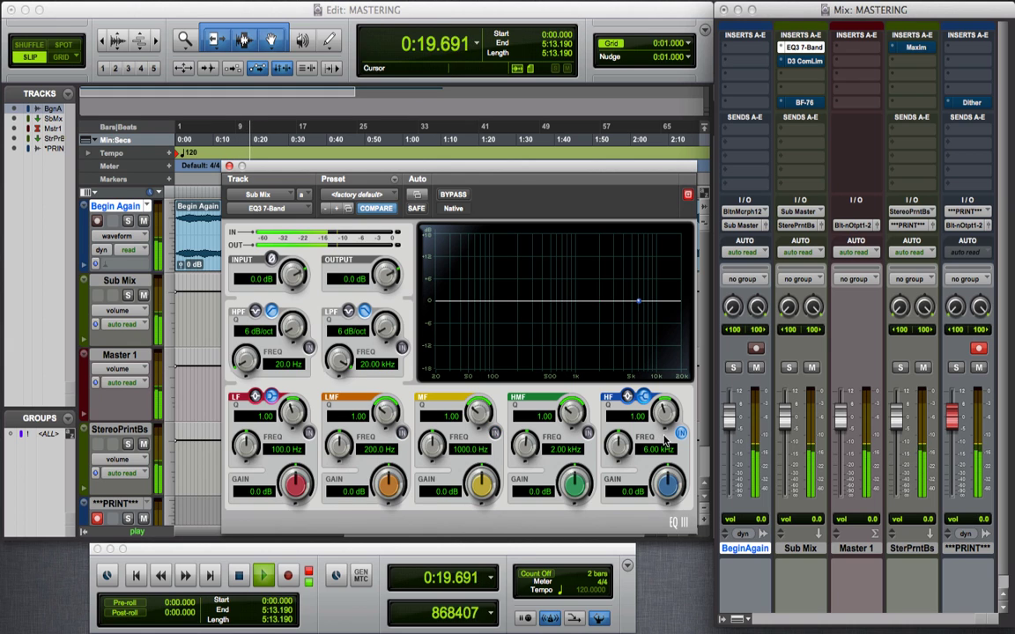
click(680, 435)
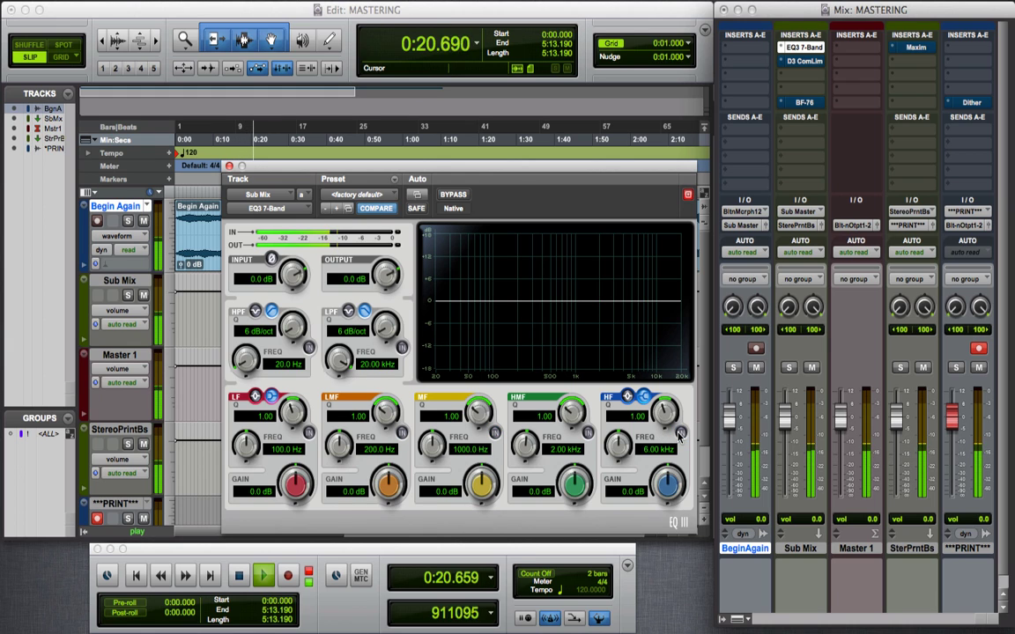
click(402, 348)
click(309, 348)
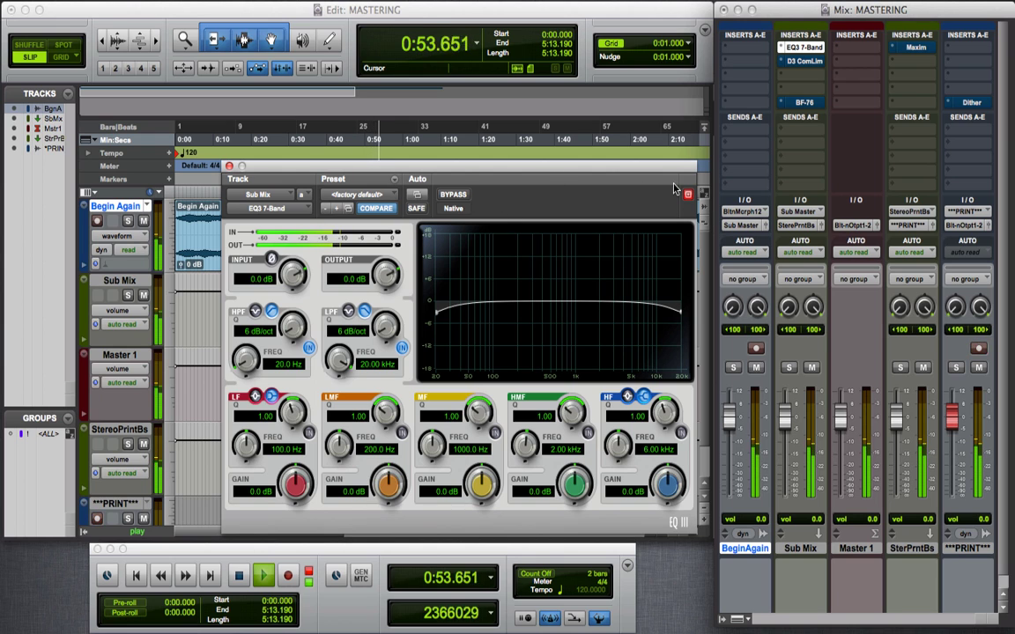
Open the Dyn3 Compressor/Limiter and BF-76 inserts on the Sub Mix track and take both out of bypass.
click(799, 62)
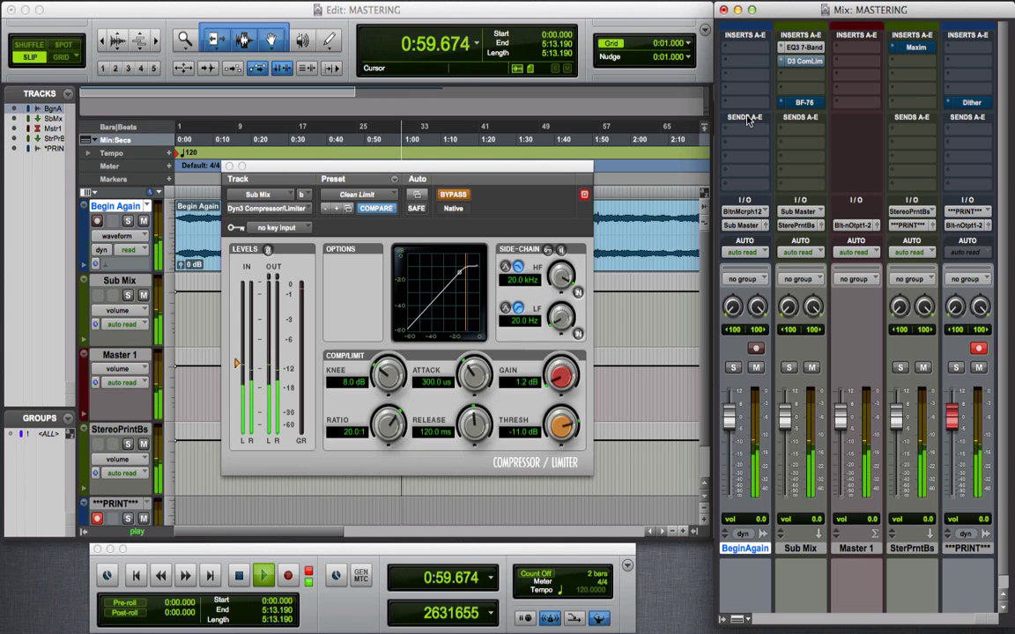
super+click(799, 60)
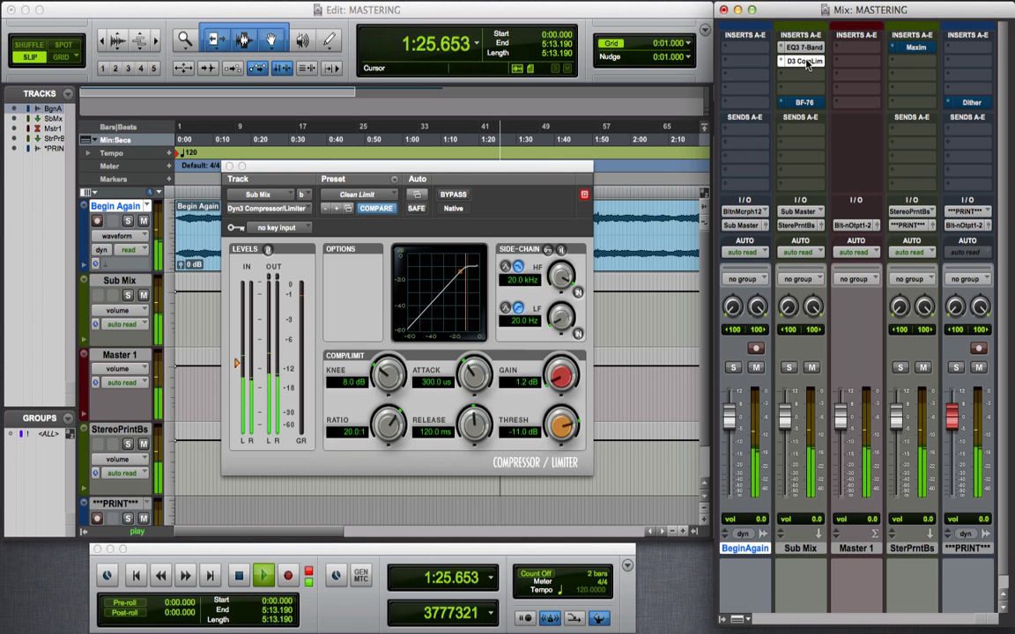
click(802, 104)
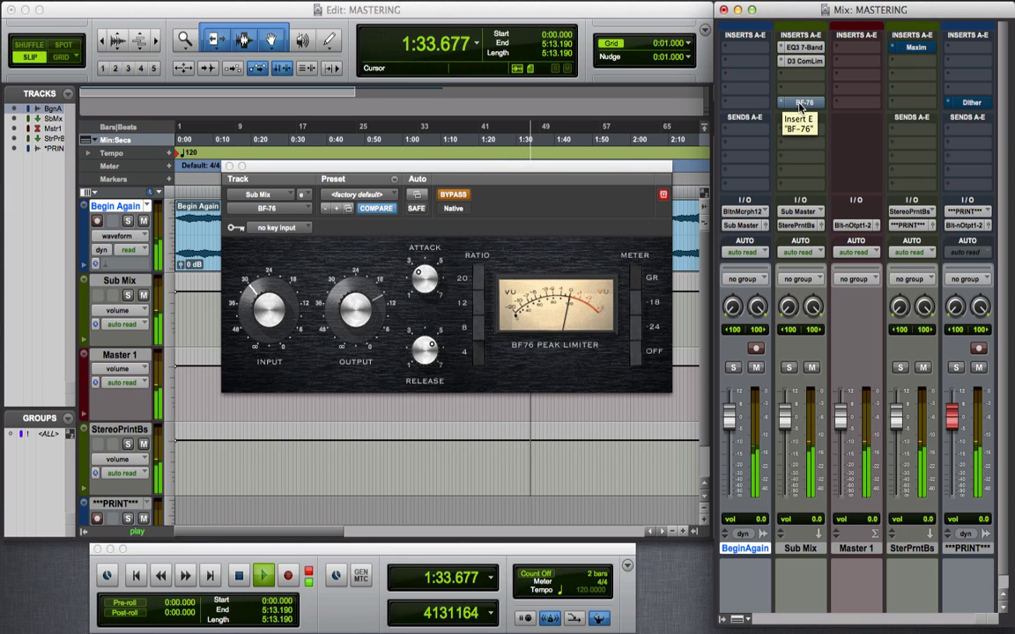
super+click(801, 103)
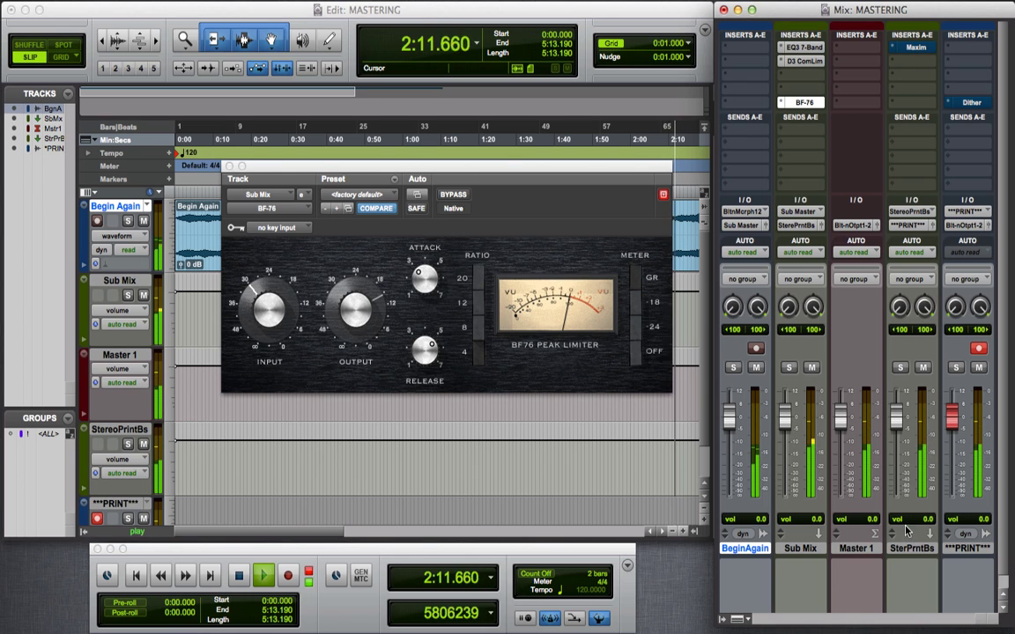
Take Maxim on the Stereo Print Bus and Dither on the ***PRINT*** track out of bypass, and stop playback.
click(914, 49)
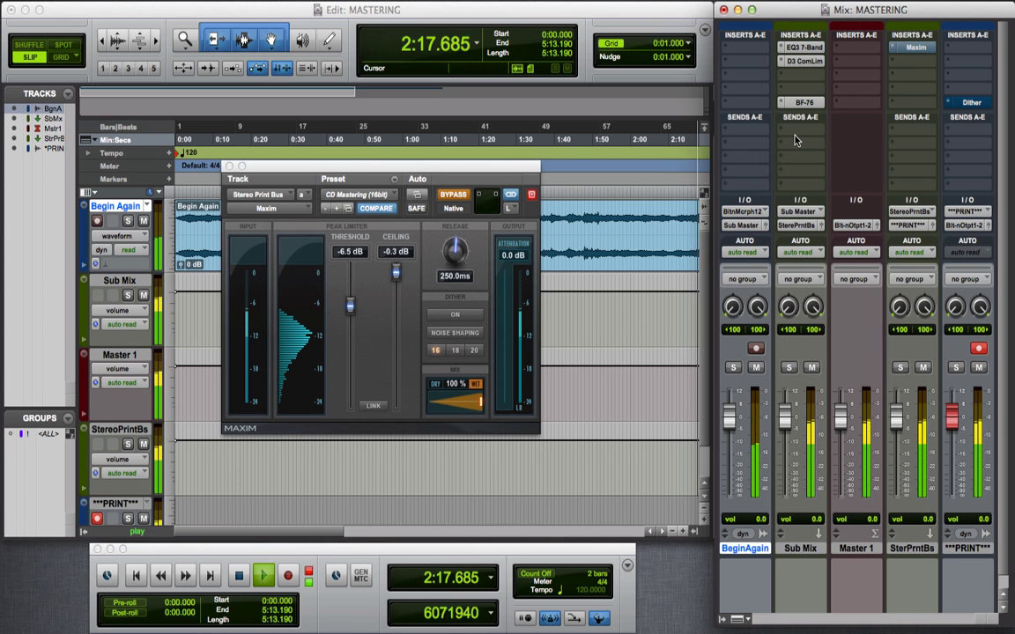
super+click(912, 48)
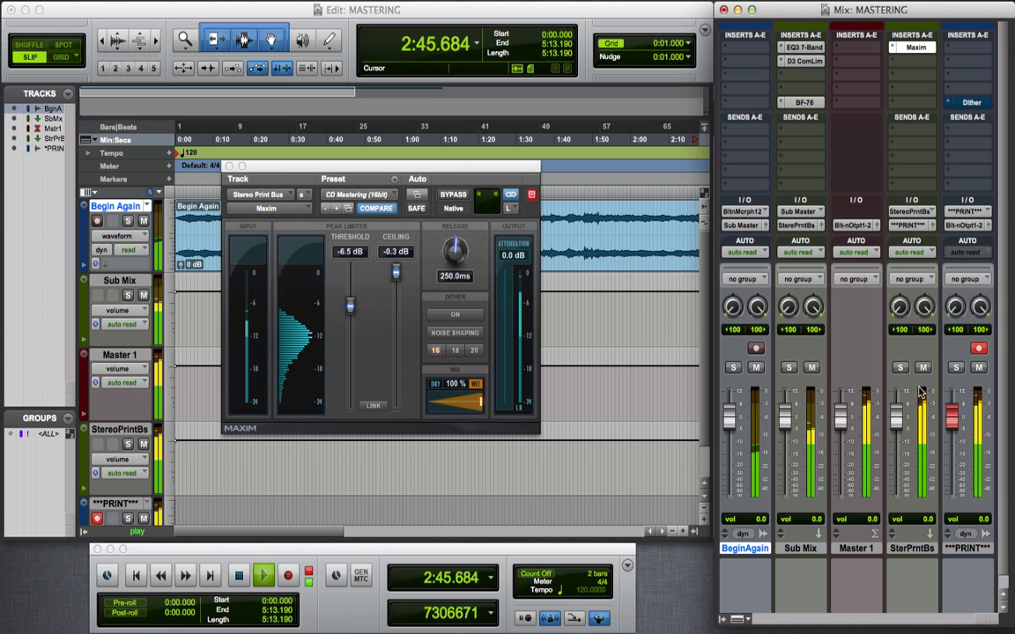
click(971, 103)
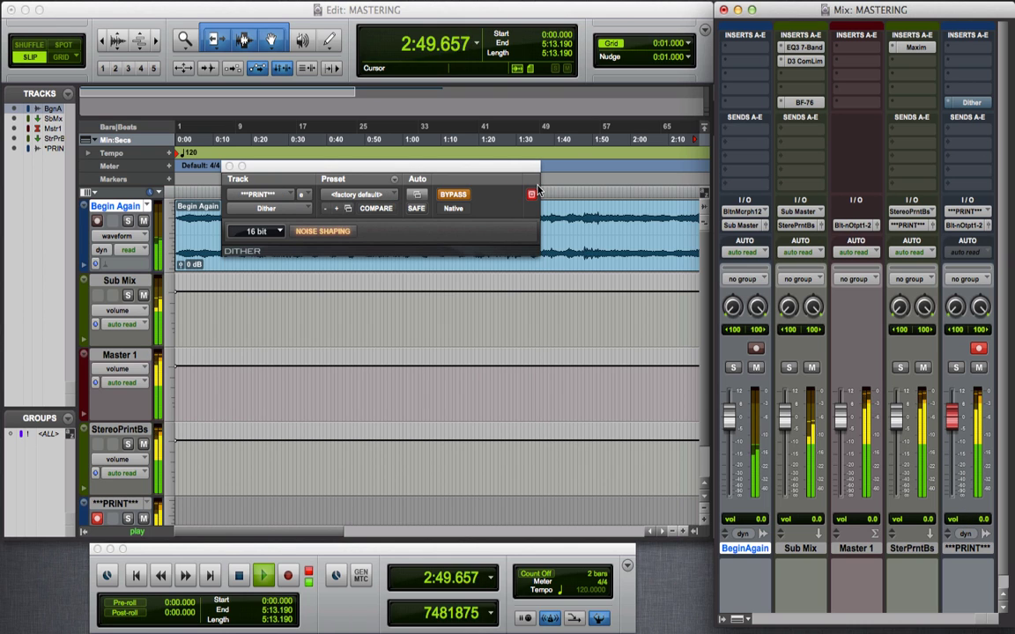
super+click(971, 103)
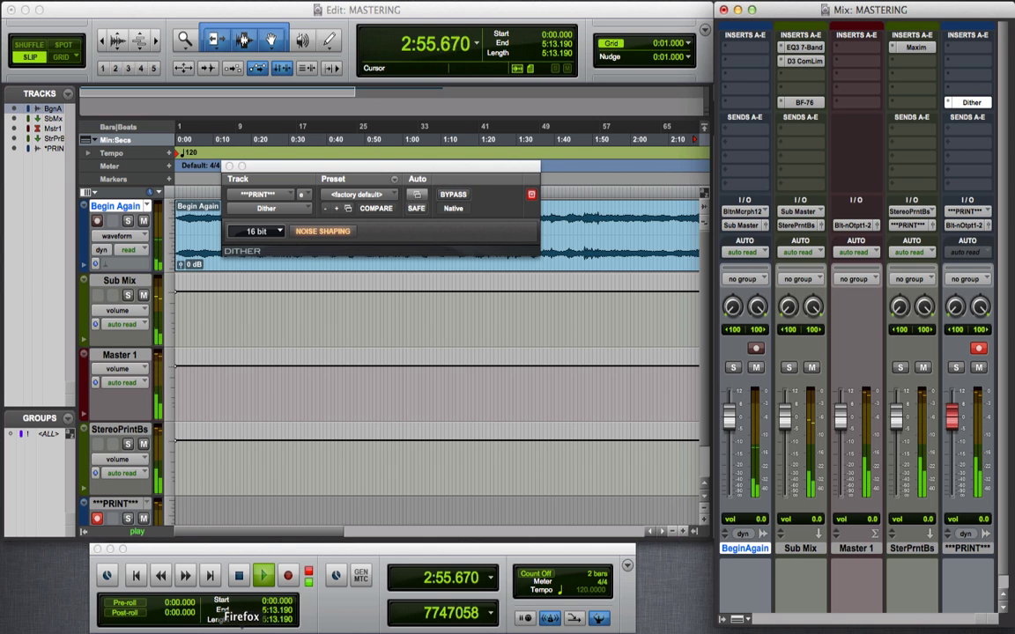
click(240, 577)
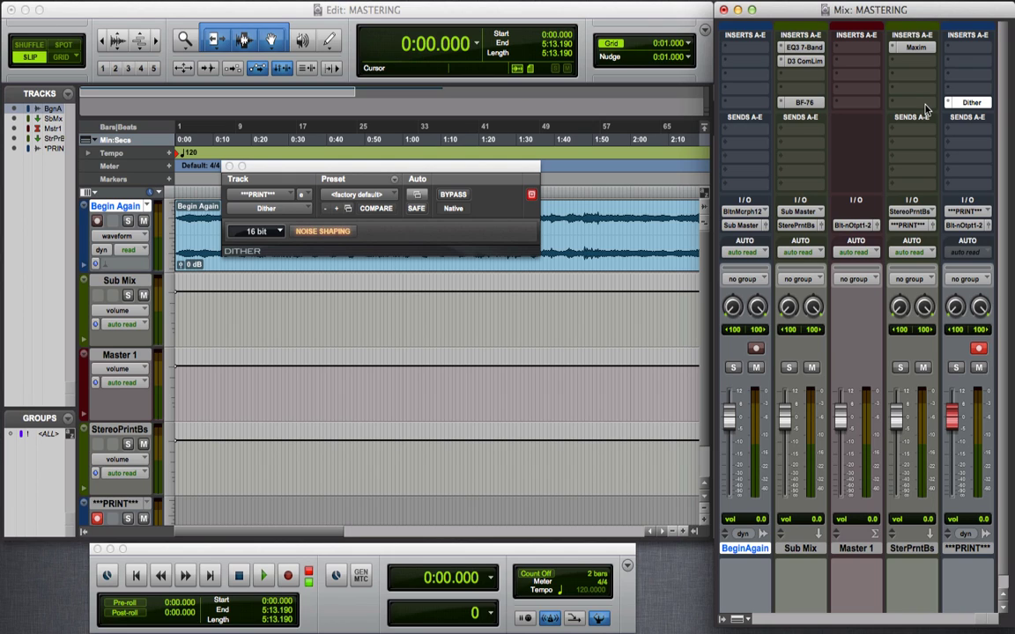
Review the settings of the Compressor/Limiter, BF-76, Maxim and Dither plug-ins, and close the plug-in window.
click(807, 64)
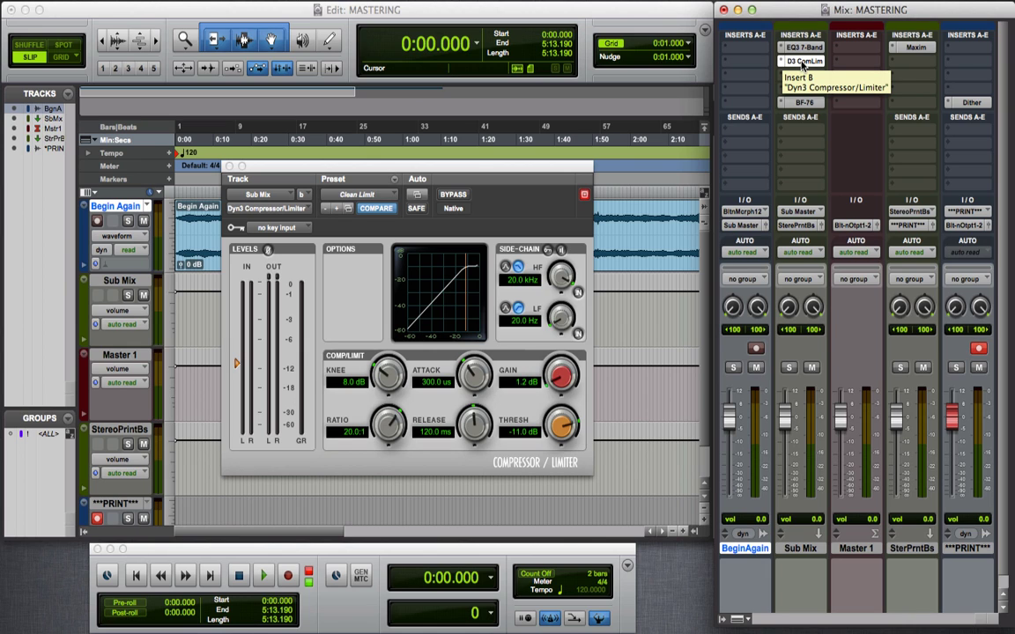
click(803, 63)
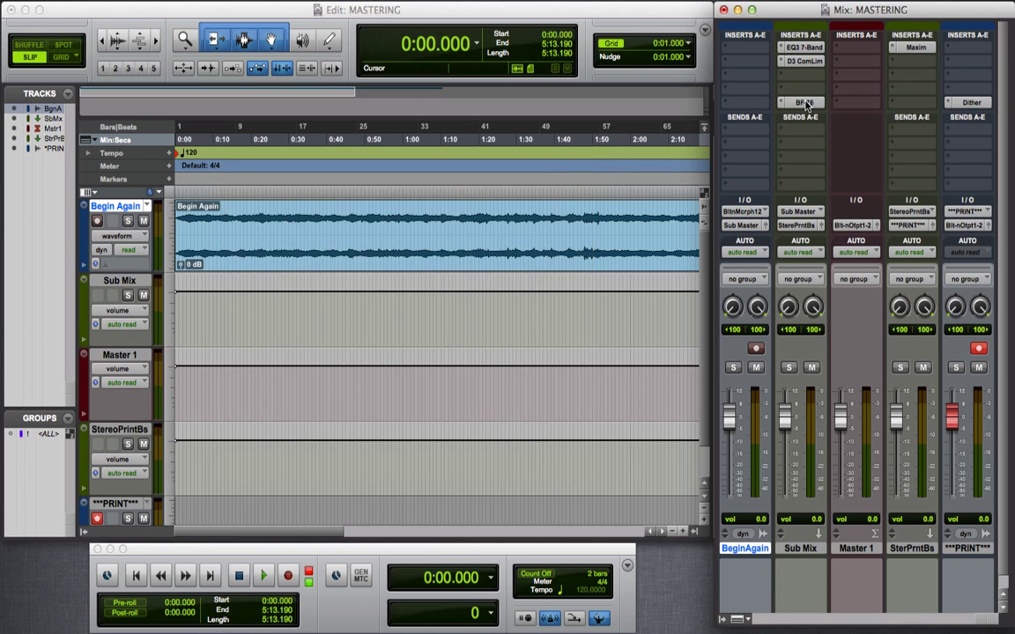
click(804, 102)
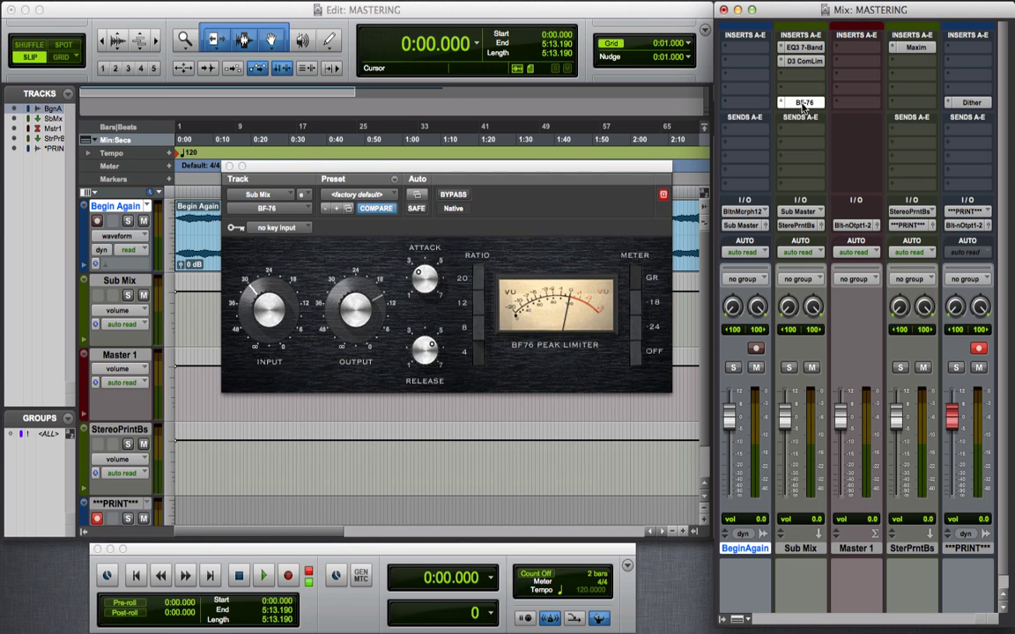
click(916, 48)
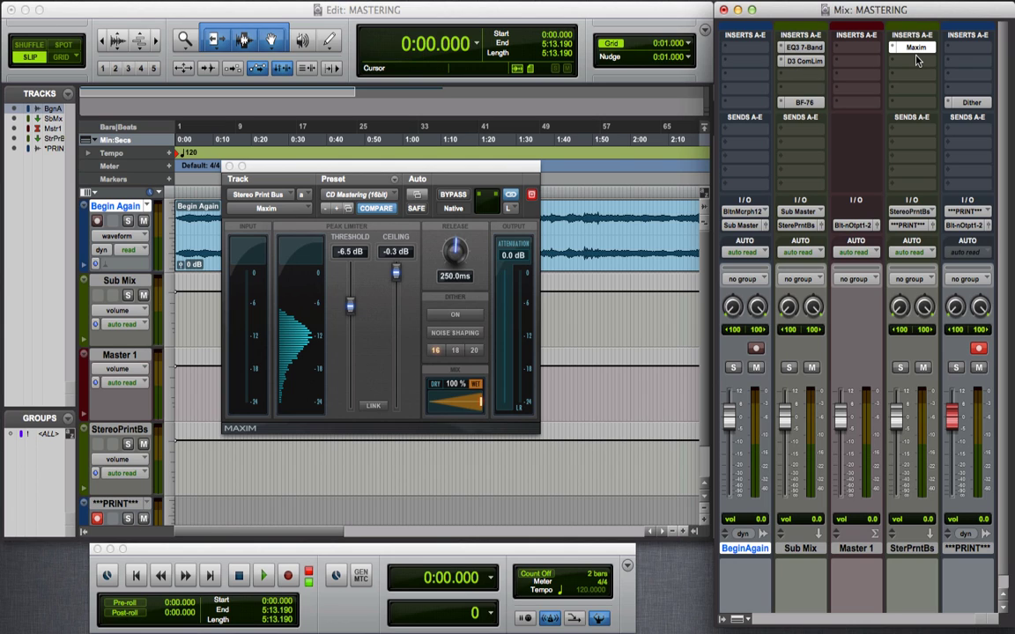
click(972, 103)
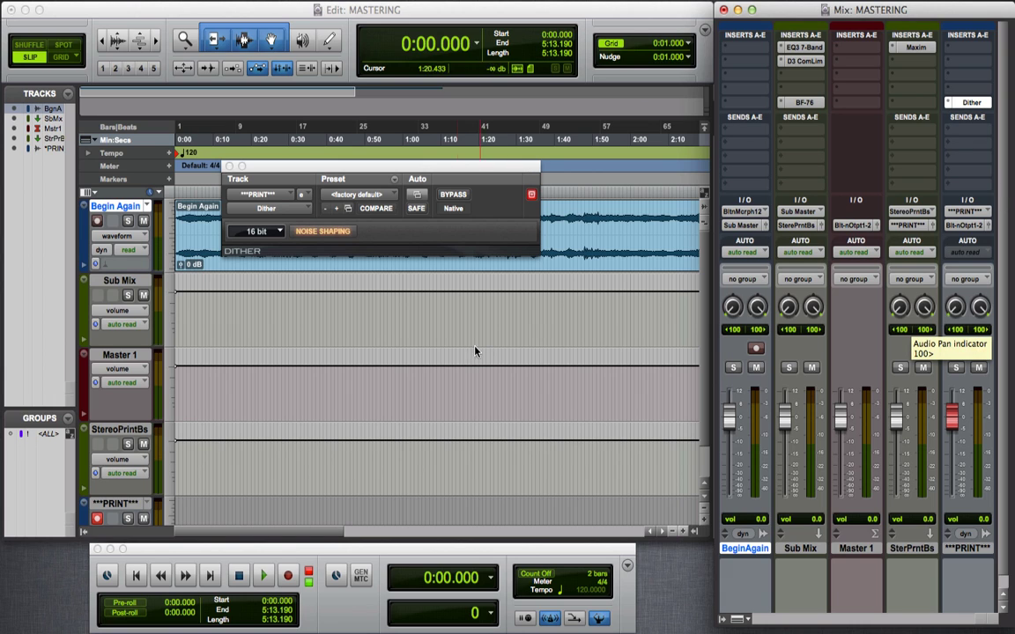
scroll(326, 346, down, 2)
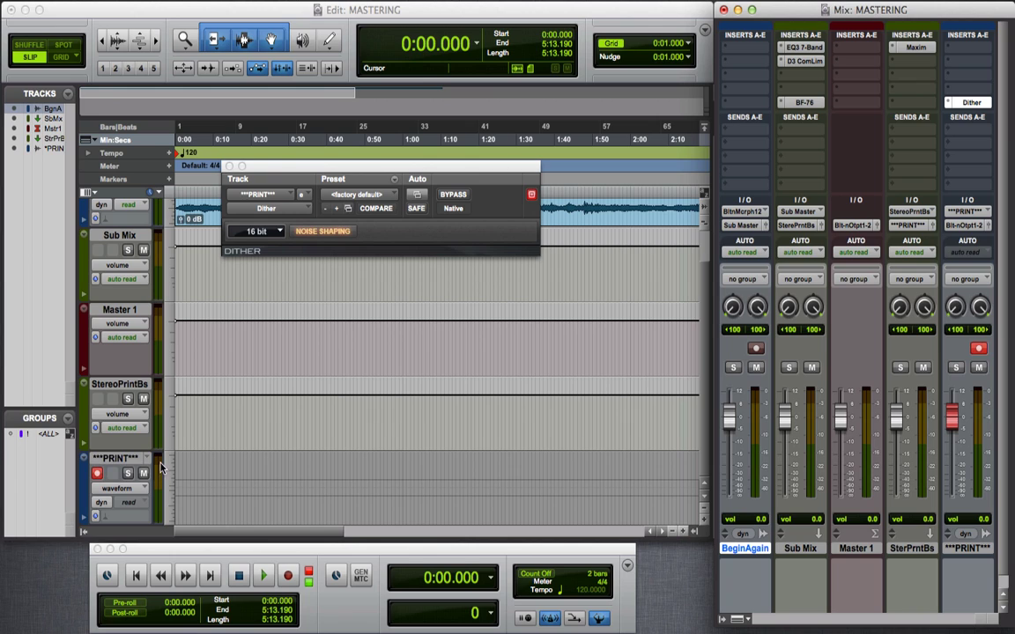
click(228, 166)
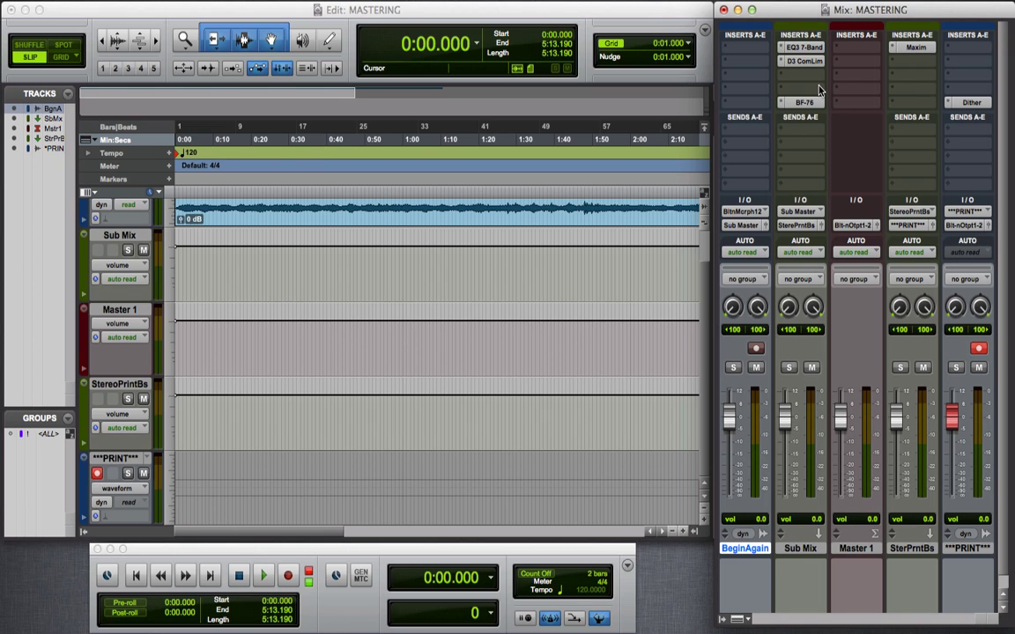
Compare the unprocessed and mastered sound by bypassing all inserts and re-enabling them during playback.
click(804, 103)
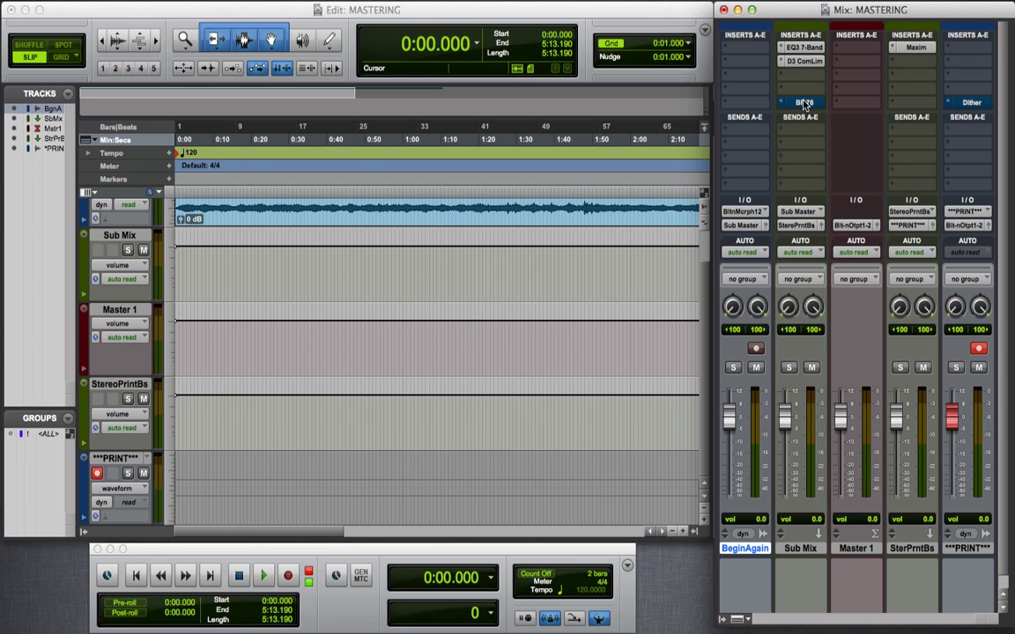
click(800, 49)
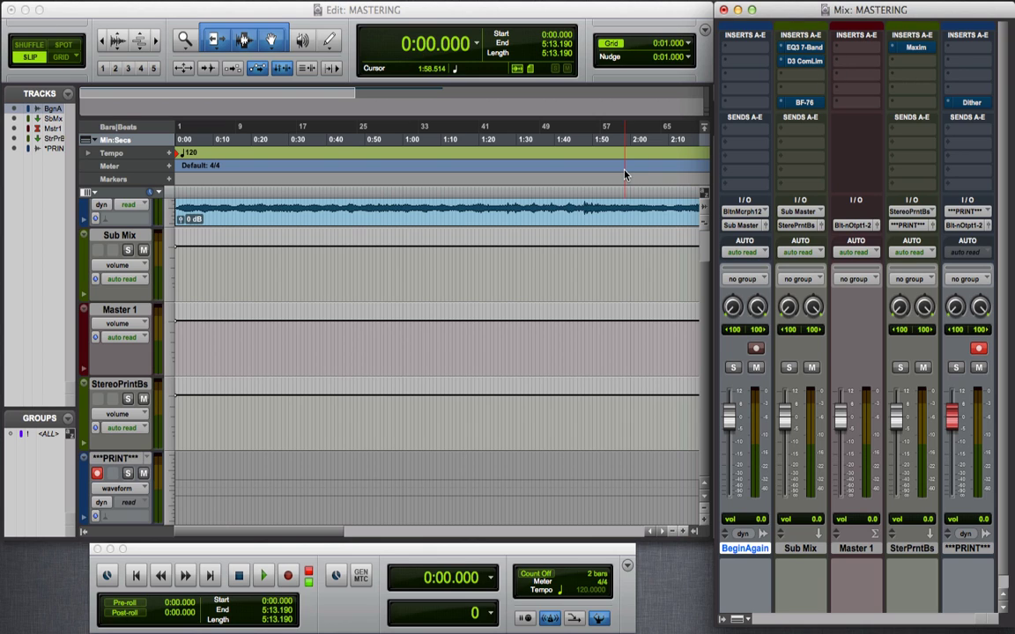
click(265, 577)
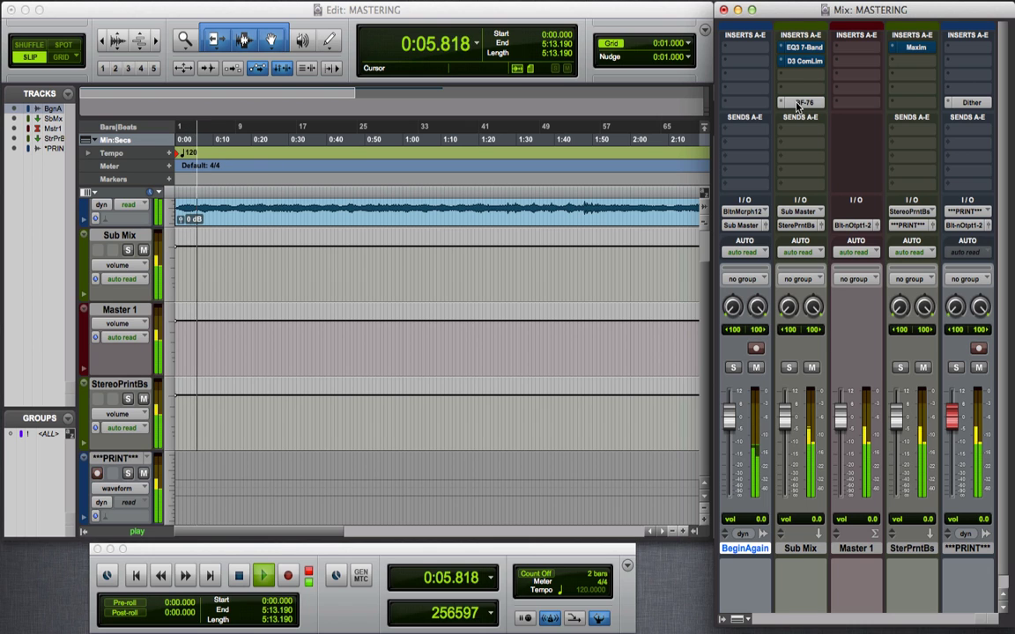
super+click(803, 49)
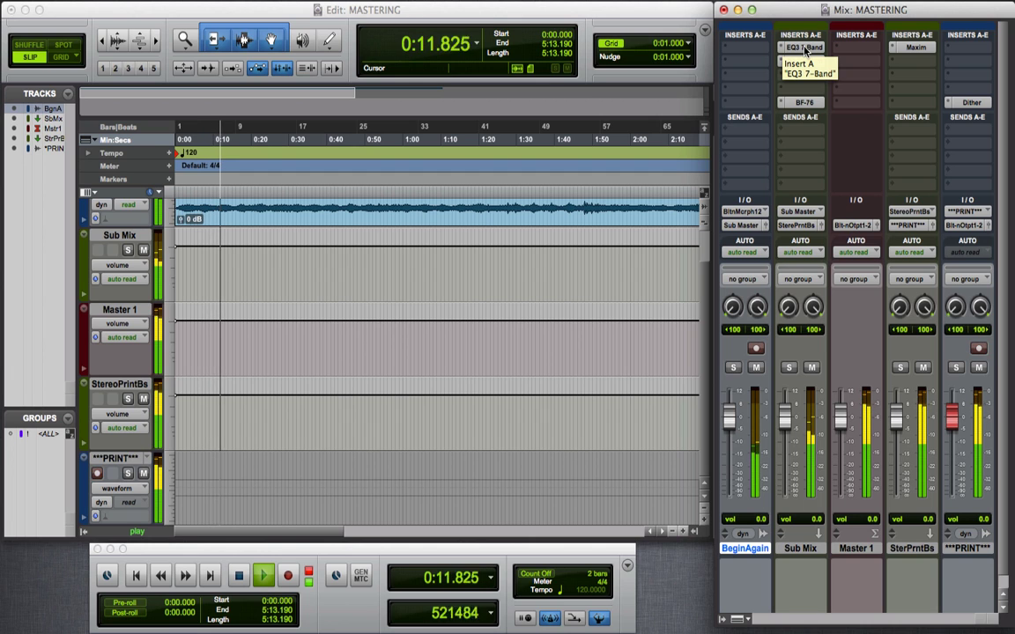
Toggle the bypass of the Sub Mix EQ3 7-Band and BF-76 inserts during playback to compare the sound, and stop playback.
super+click(803, 48)
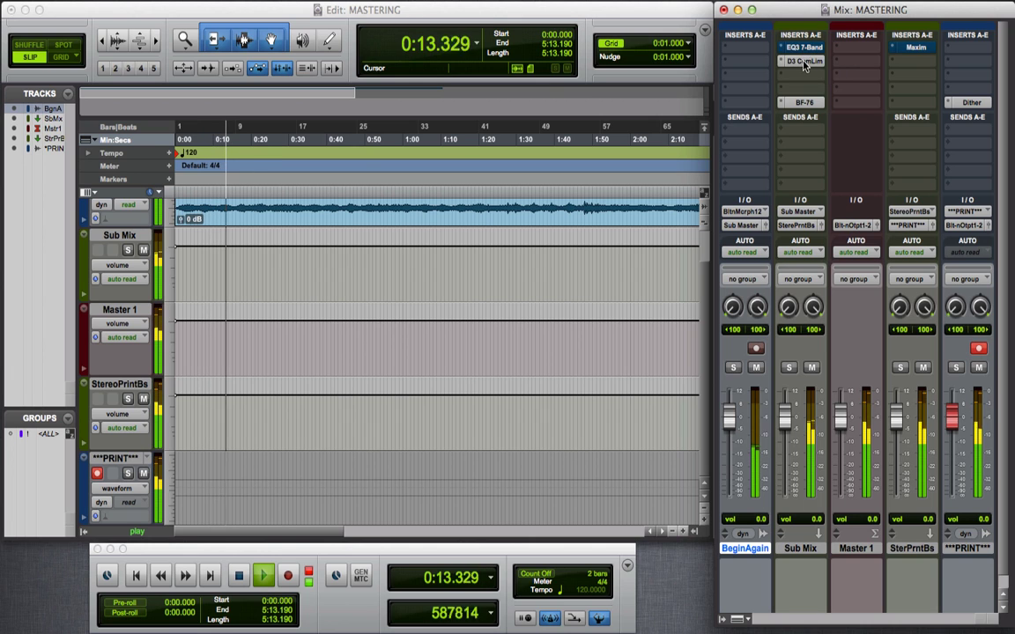
super+click(804, 104)
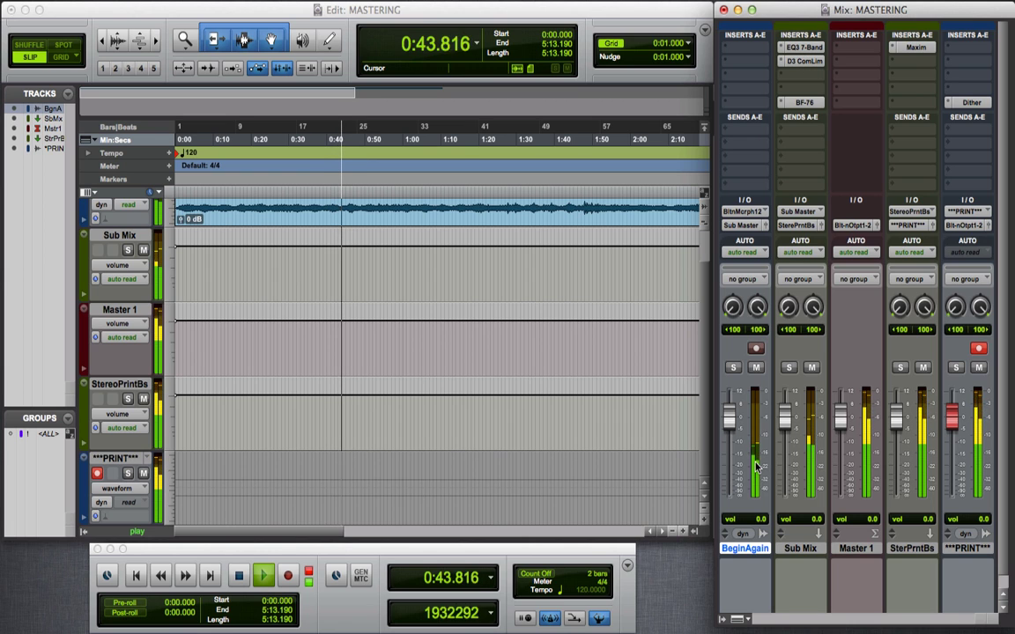
key(space)
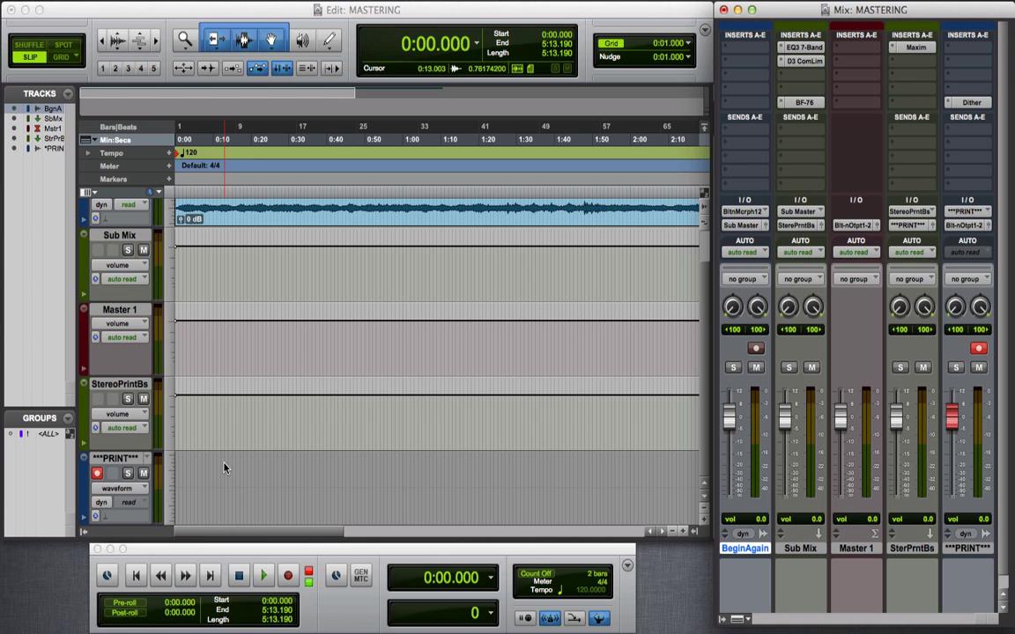
Check whether the song is heard through the ***PRINT*** track with its record arm off and on again, stopping playback each time.
click(97, 476)
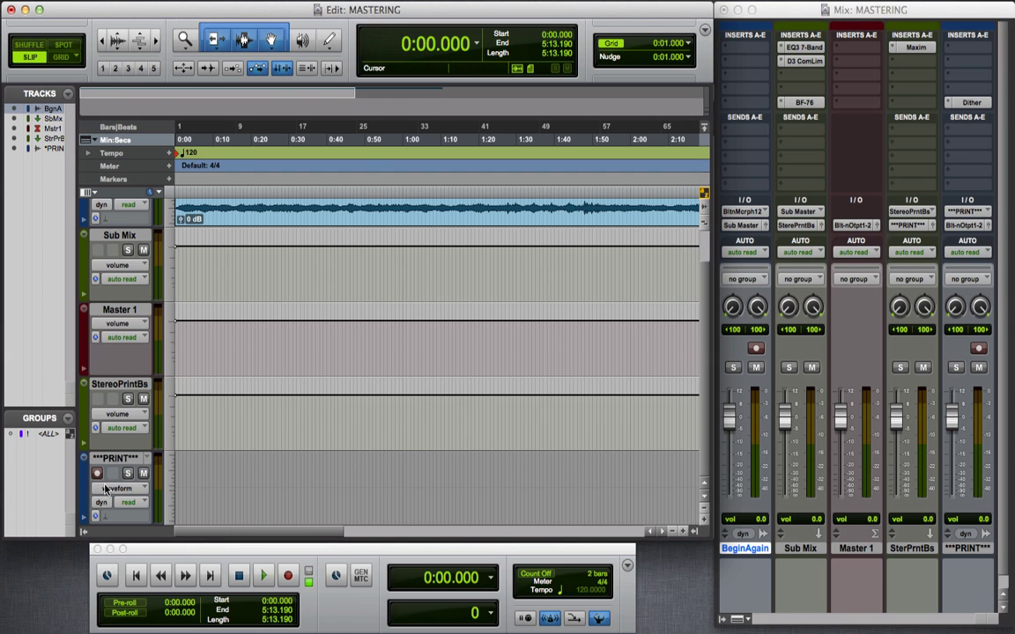
click(263, 577)
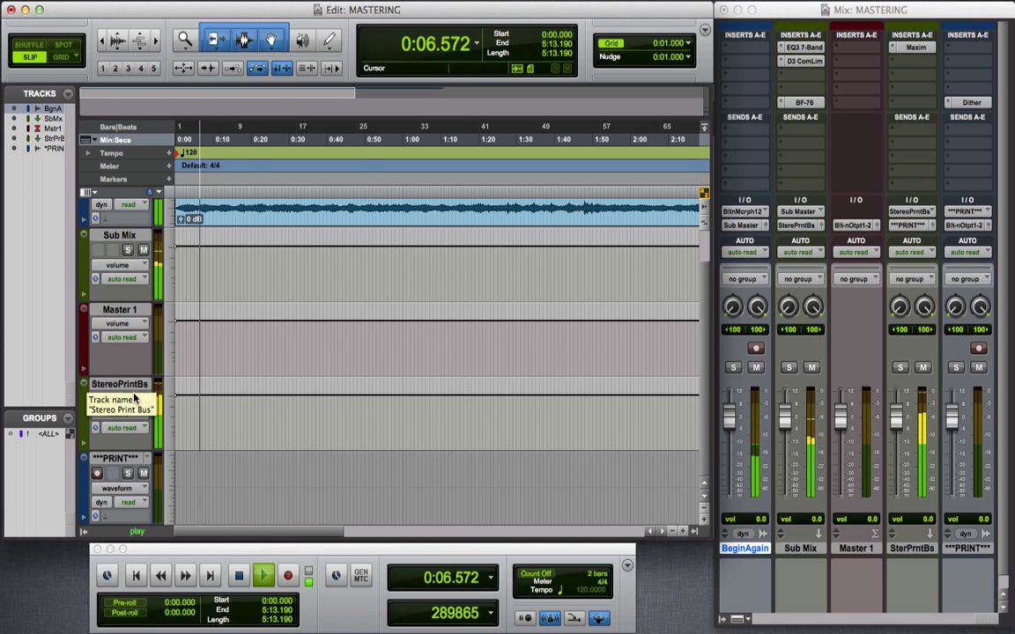
key(space)
click(97, 474)
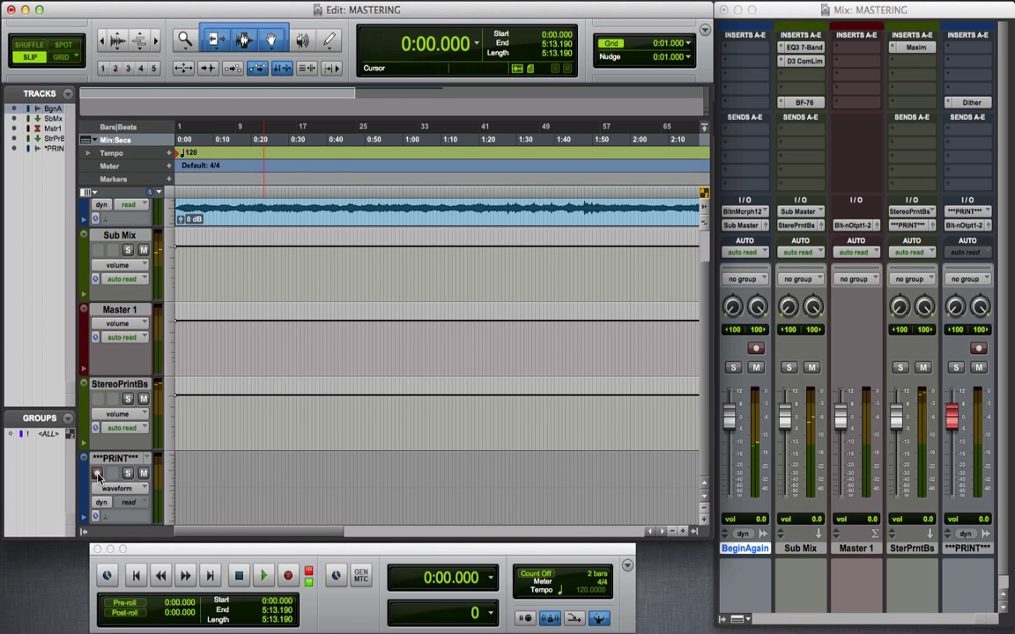
click(271, 579)
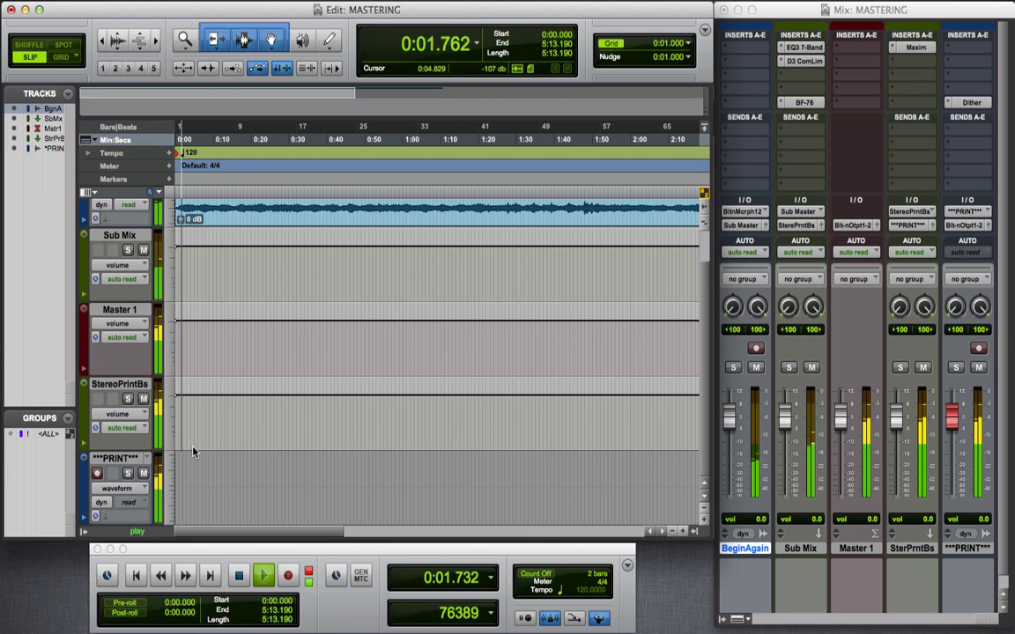
click(238, 577)
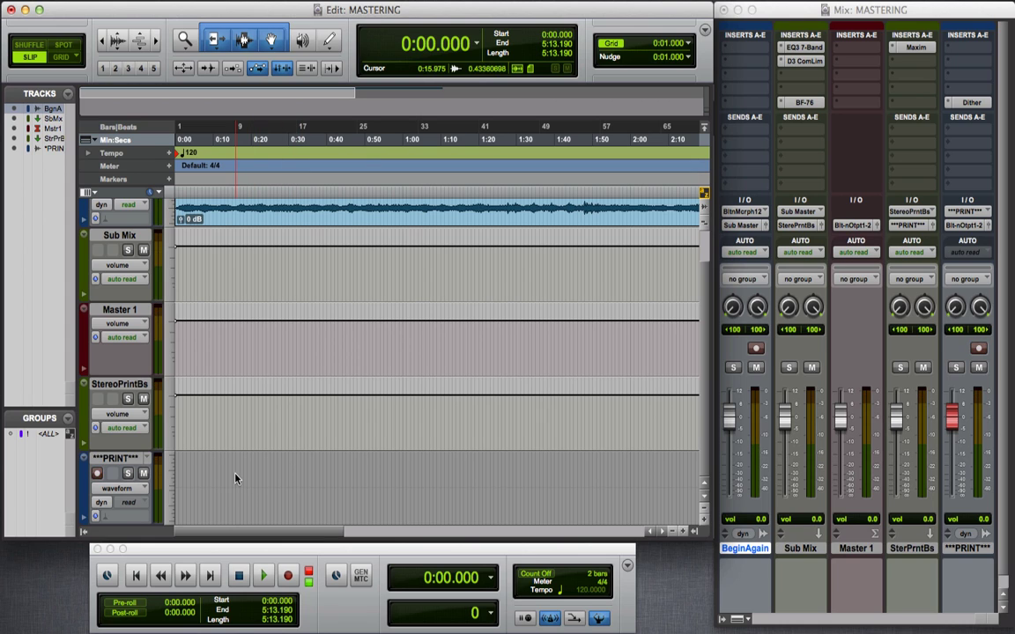
Record about 53 seconds of the mastered mix from the song's start onto the record-armed ***PRINT*** track, and stop recording.
click(267, 576)
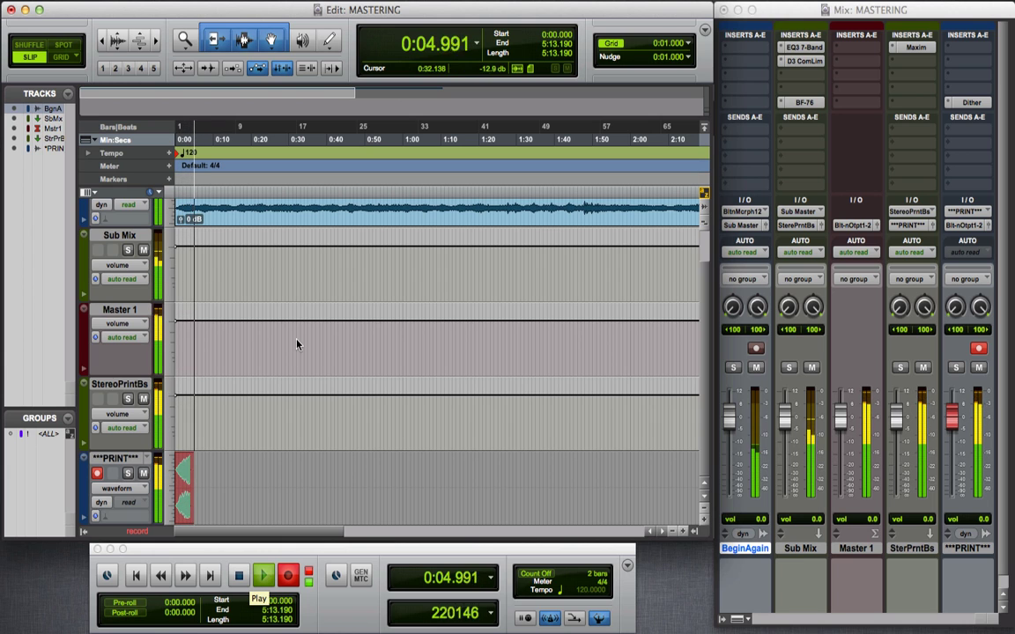
key(ctrl+Up)
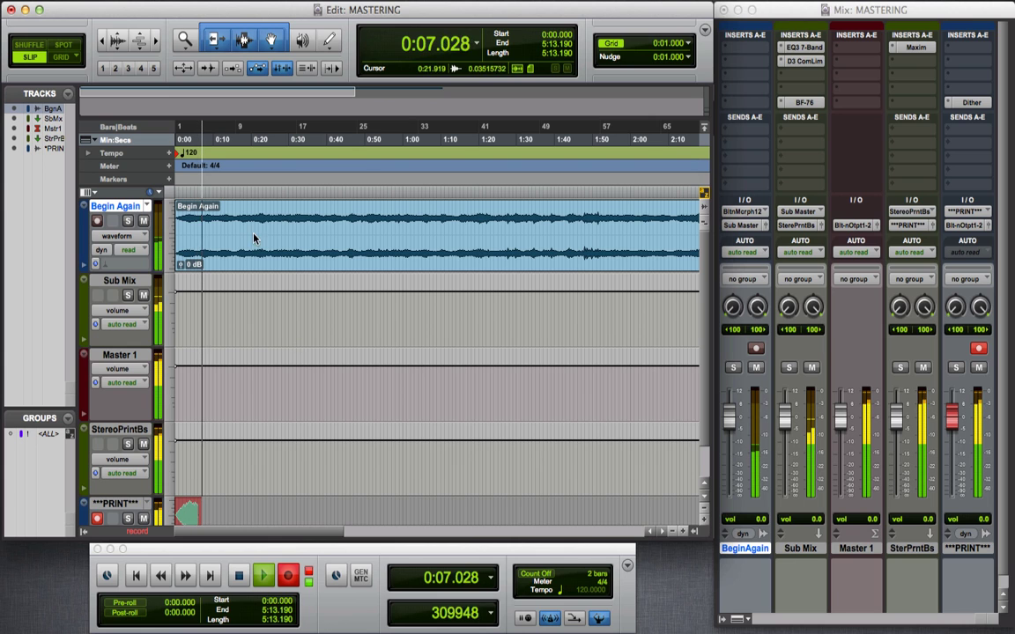
scroll(315, 357, down, 2)
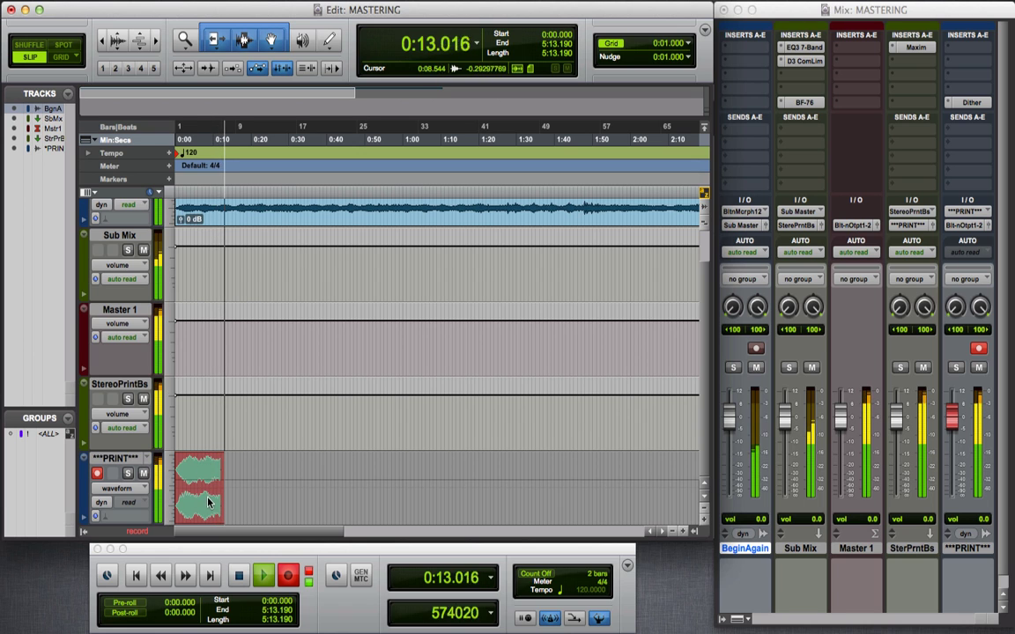
scroll(246, 229, up, 2)
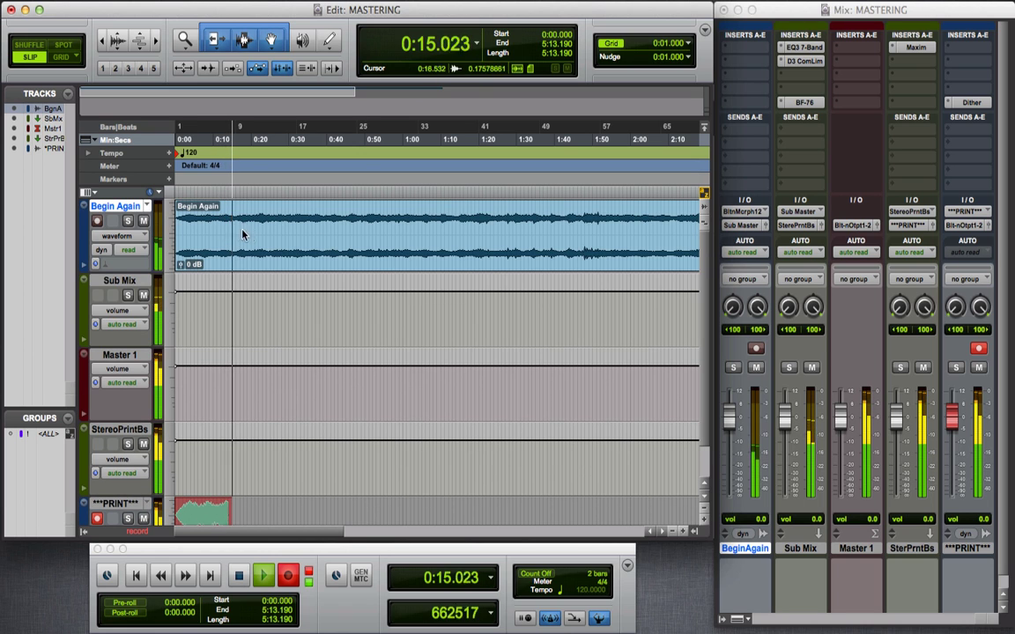
scroll(247, 236, down, 2)
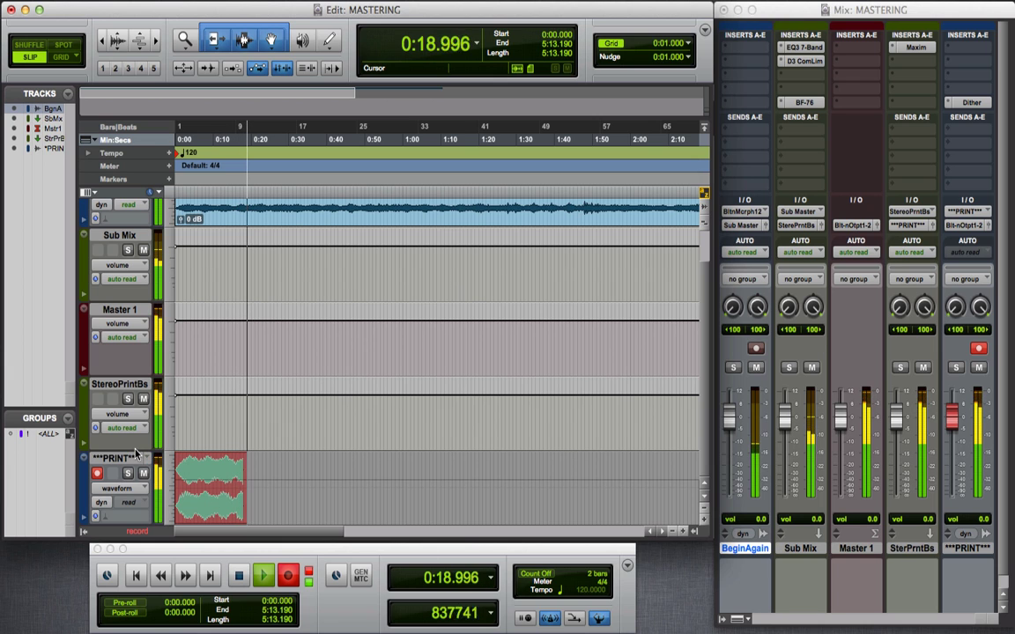
scroll(137, 397, up, 2)
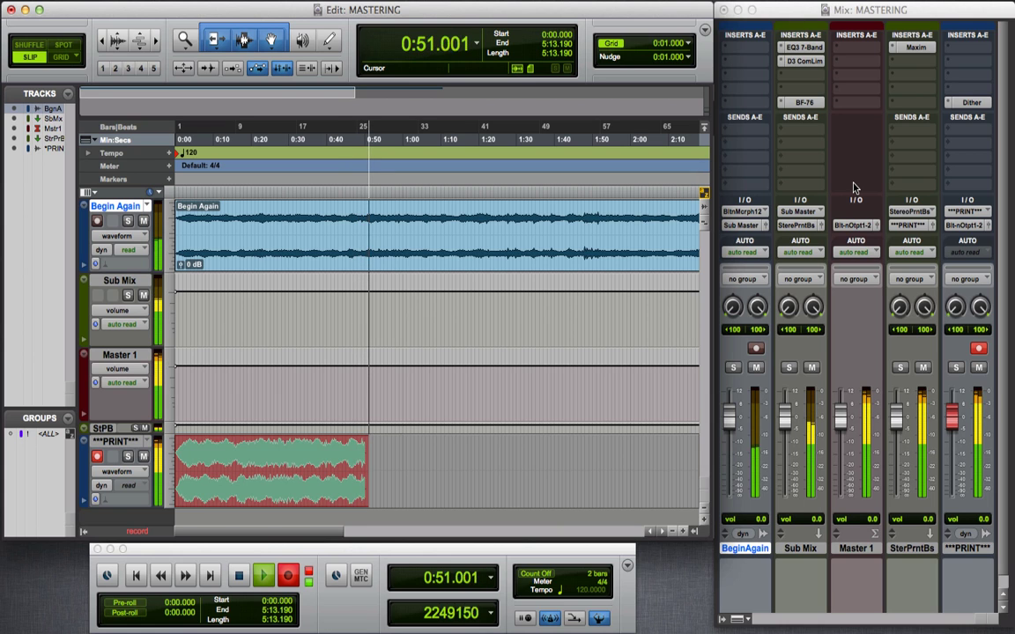
click(239, 576)
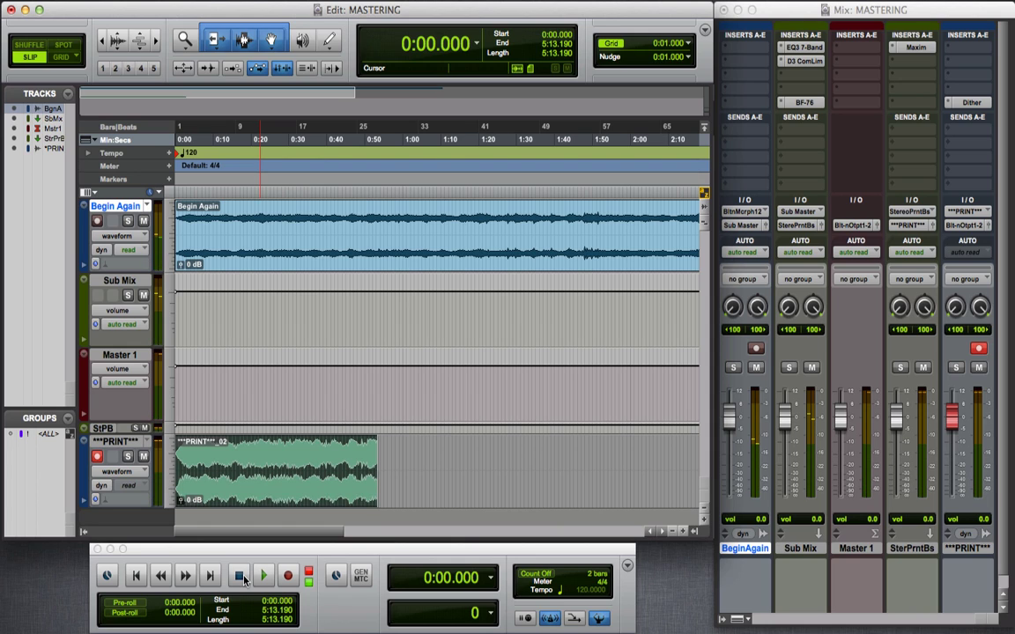
Show the clip list, select the recorded ***PRINT***_02 clip and open its export-as-file settings.
click(694, 534)
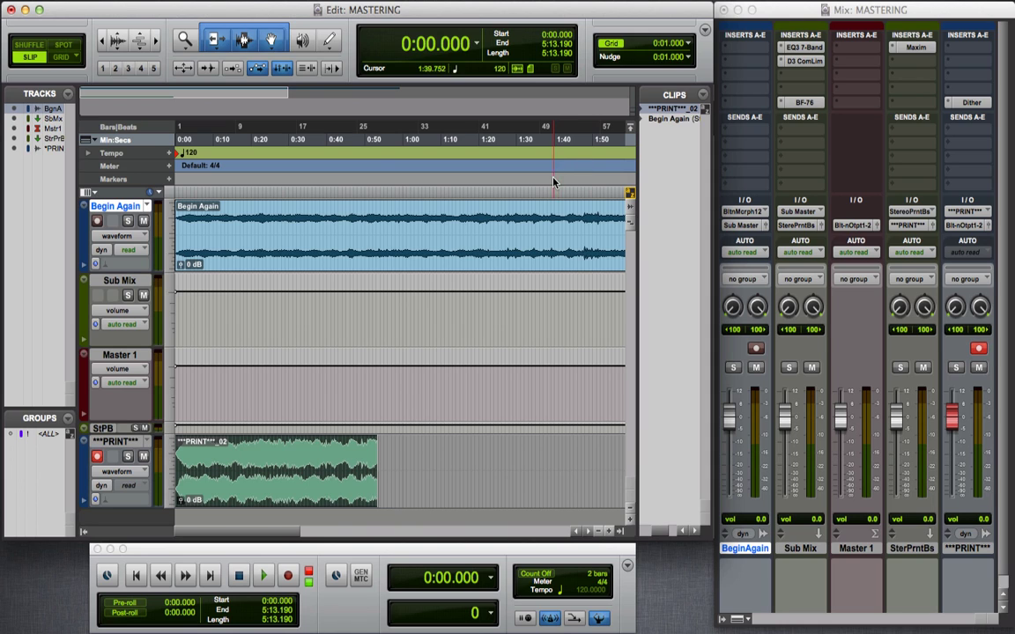
click(370, 481)
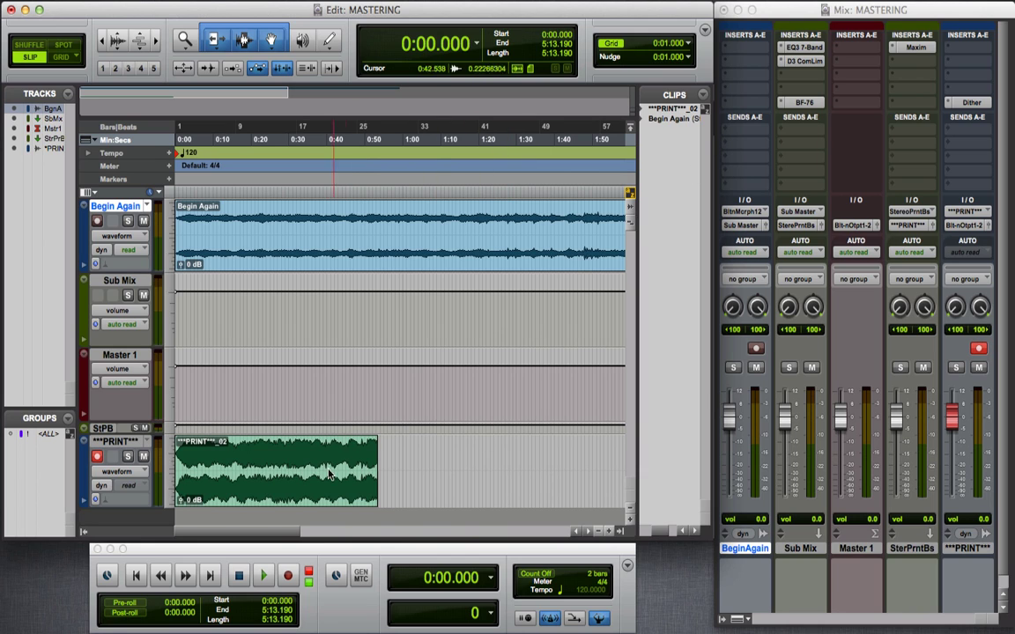
click(284, 425)
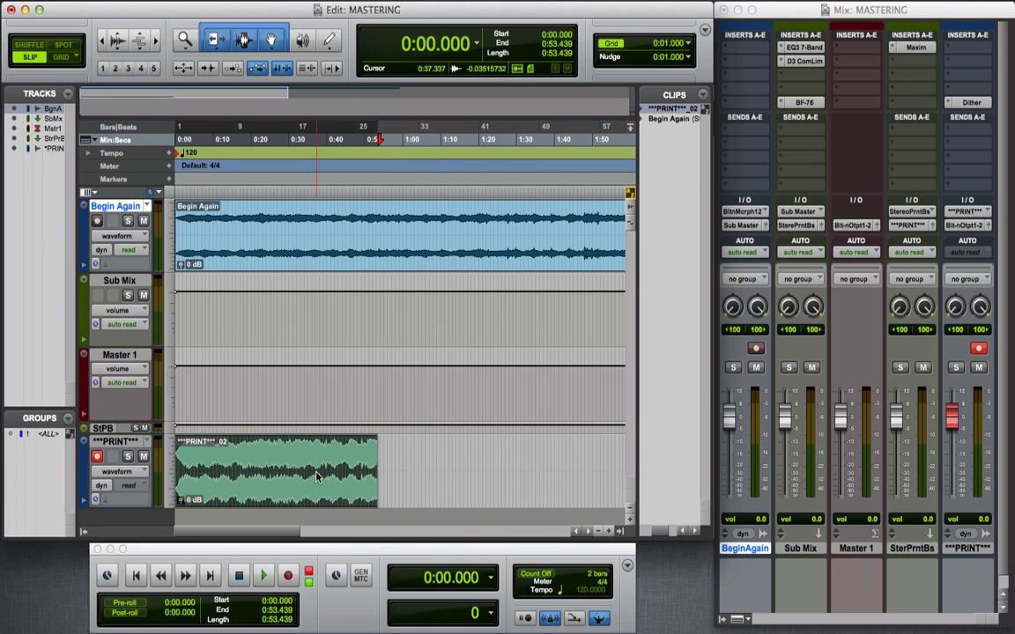
right_click(667, 112)
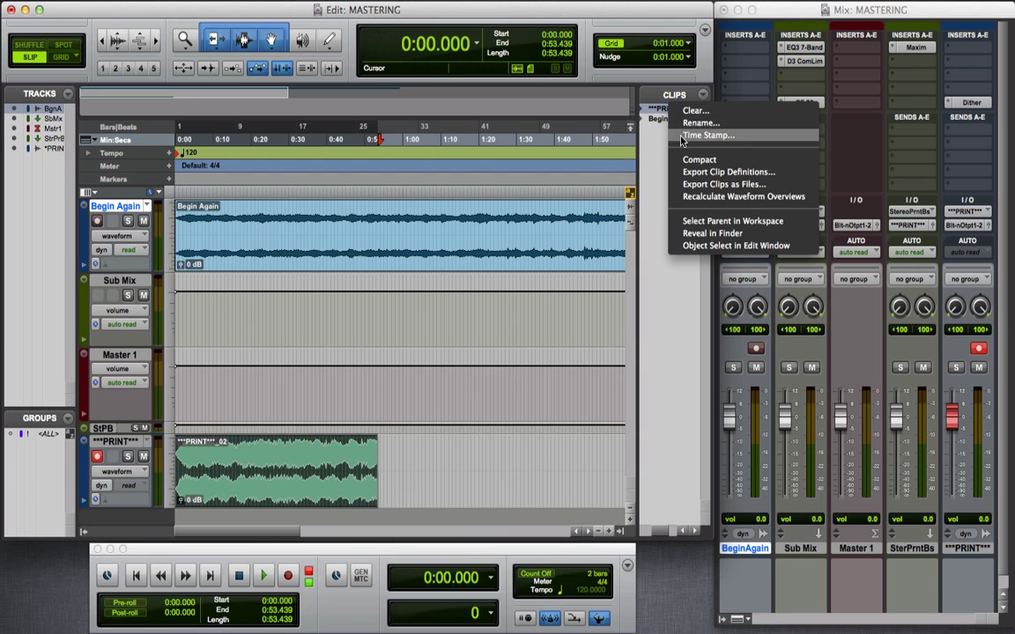
click(727, 187)
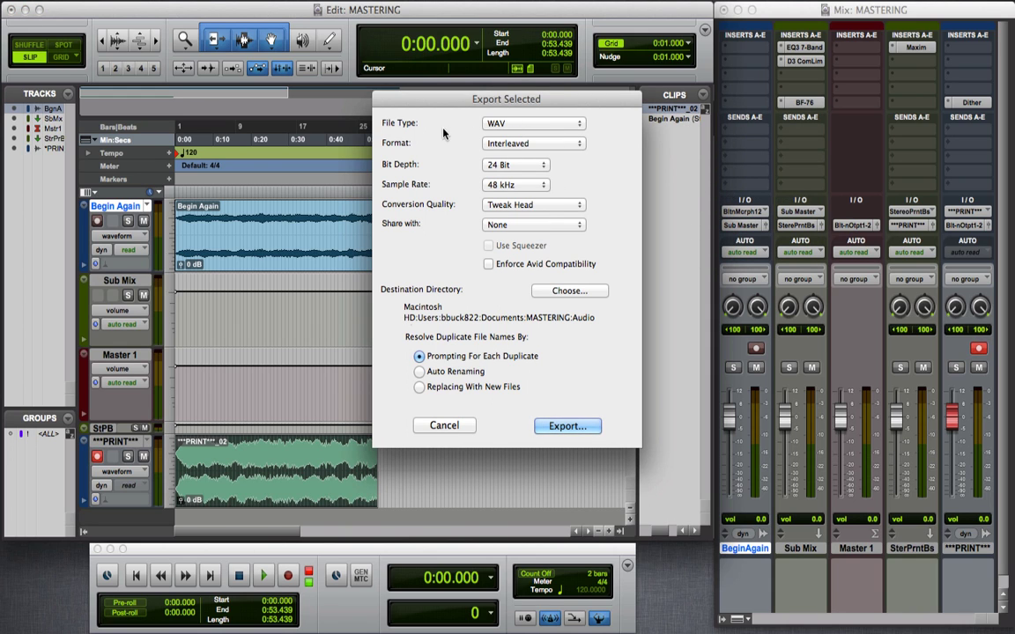
Look through the export file types and formats, keeping WAV and Interleaved.
click(558, 130)
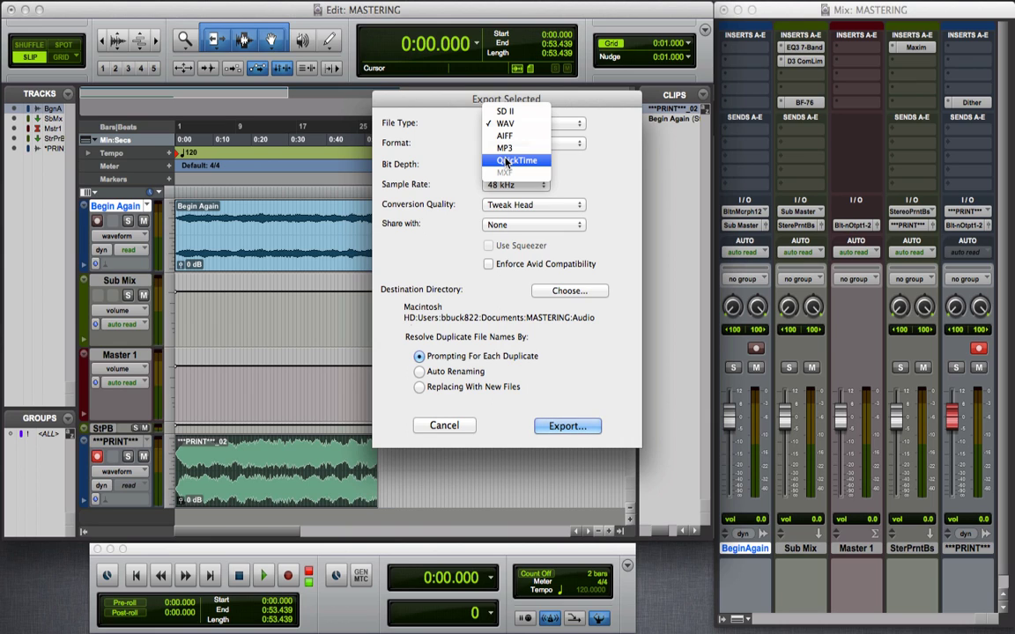
click(505, 93)
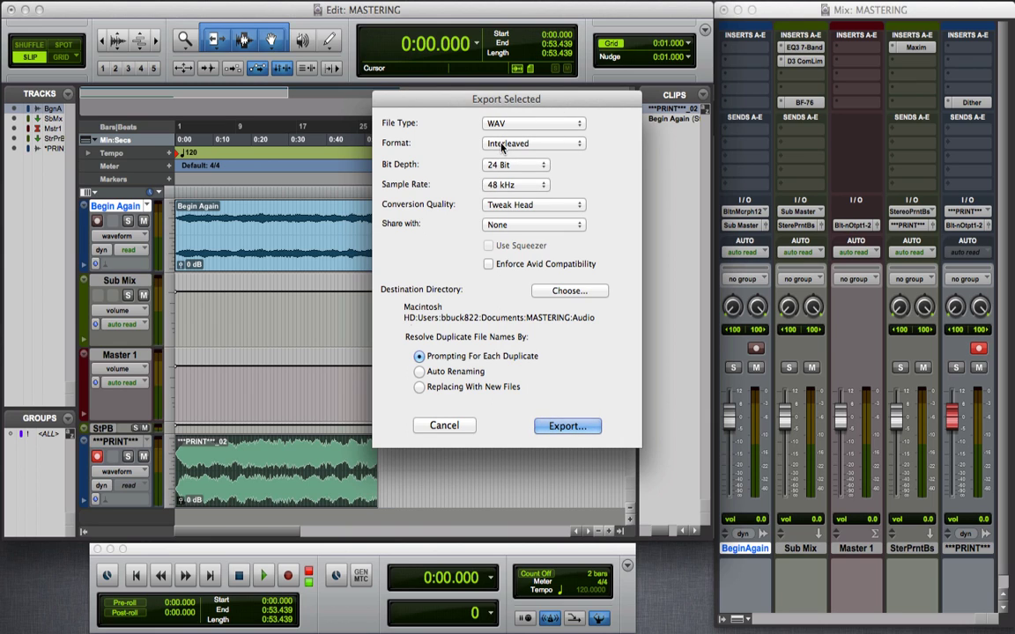
click(577, 148)
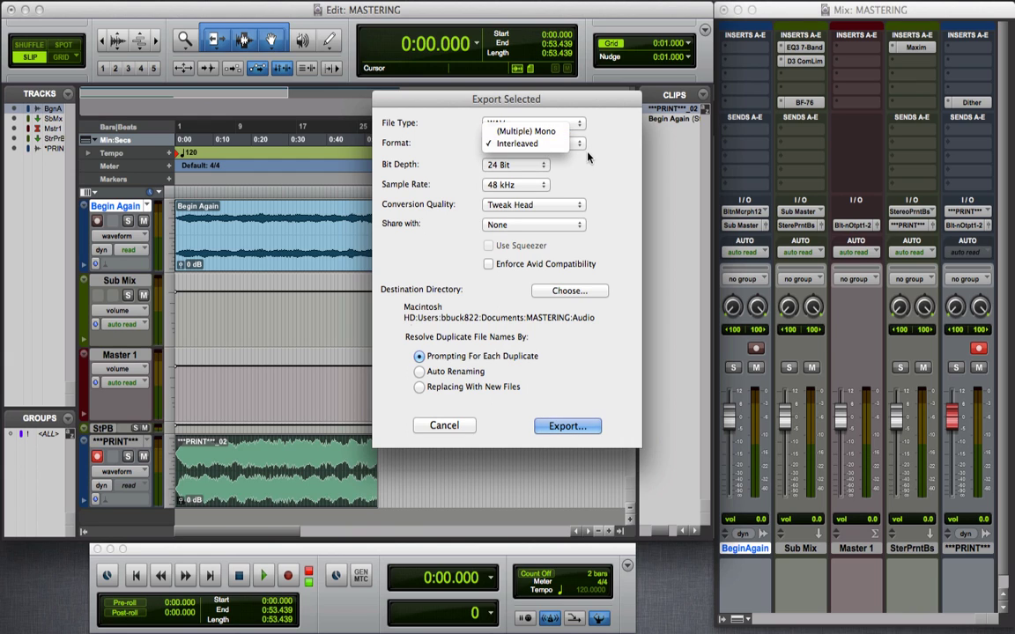
click(544, 144)
Set the export to 16 Bit and 44.1 kHz, leaving the sharing option at None.
click(545, 166)
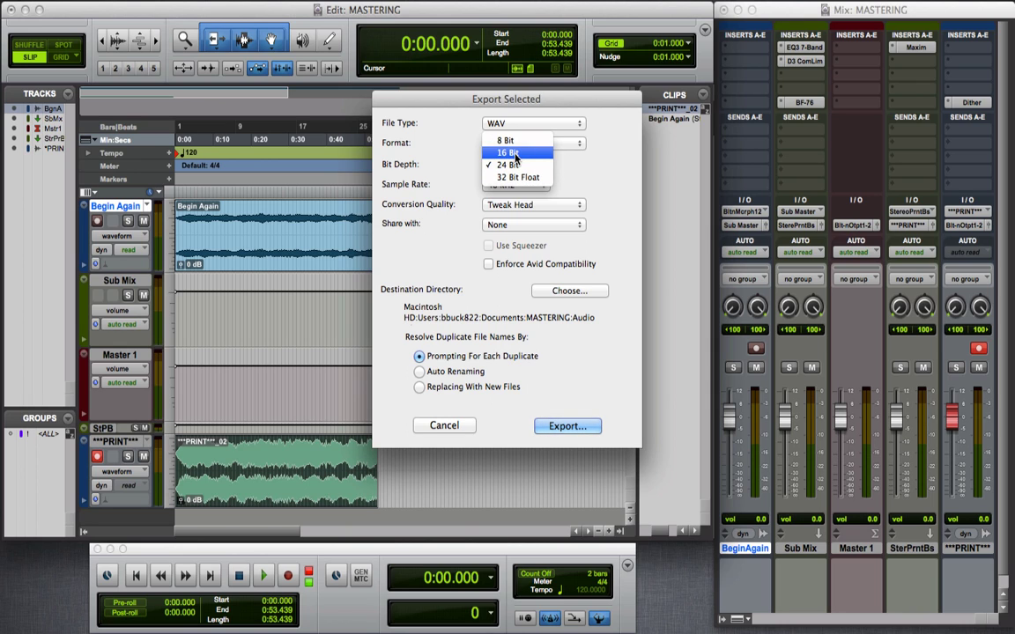
click(514, 154)
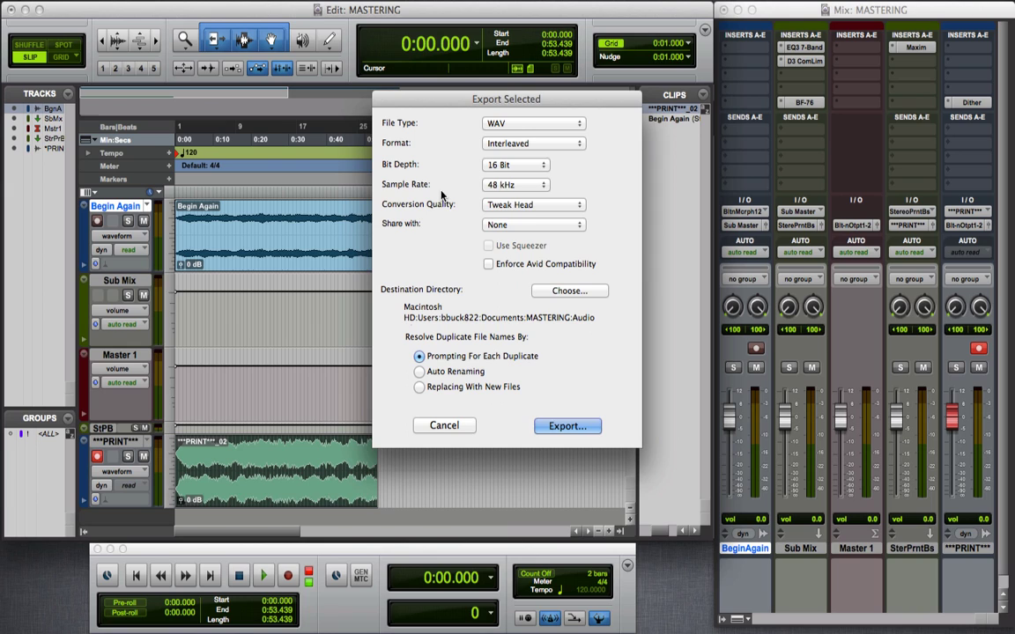
click(539, 185)
click(532, 180)
click(532, 181)
click(480, 165)
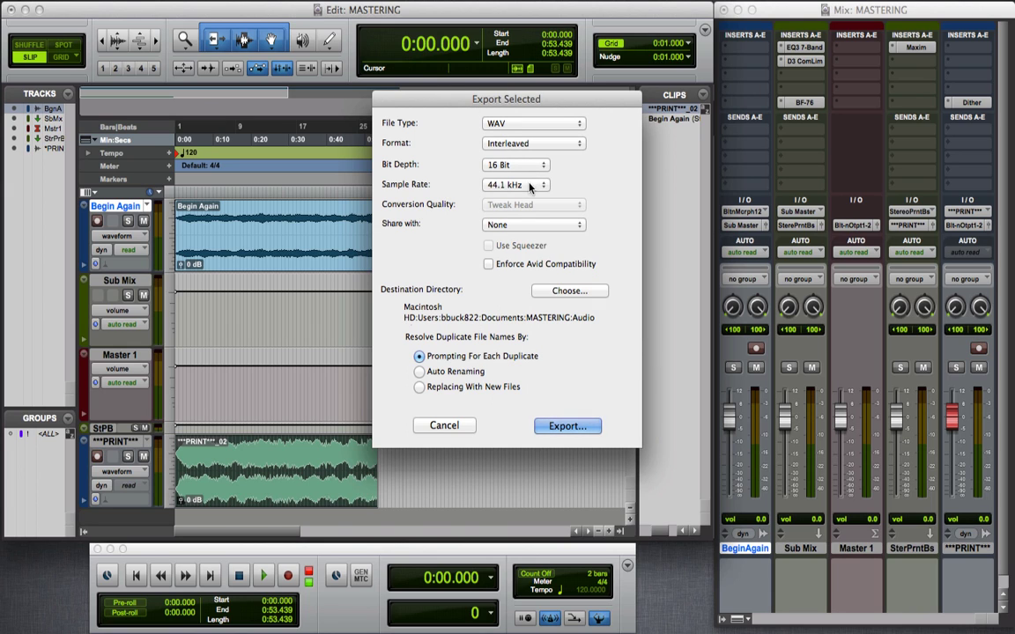
click(579, 225)
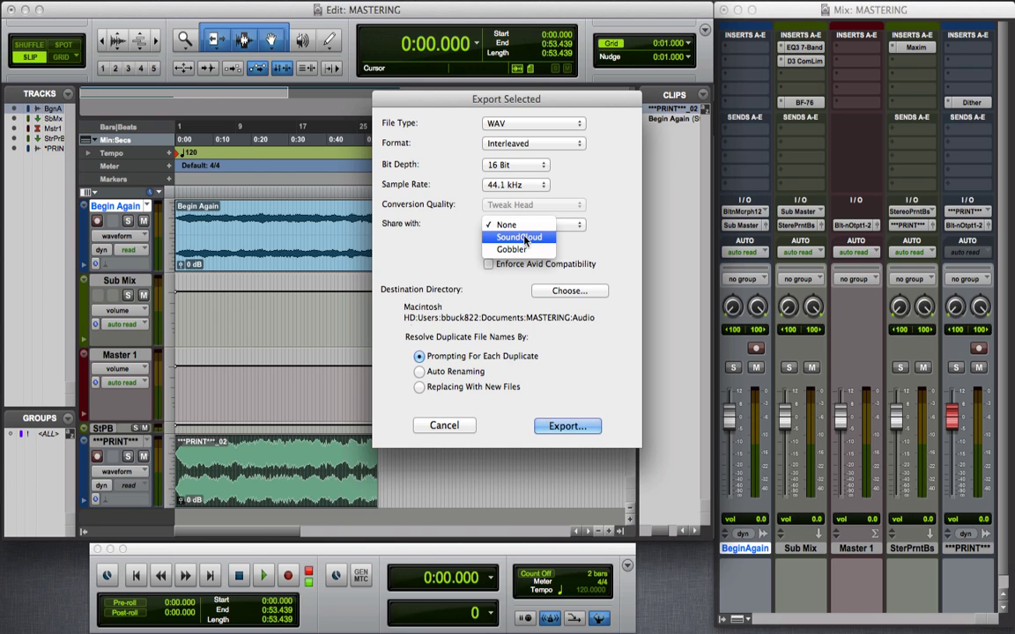
click(448, 247)
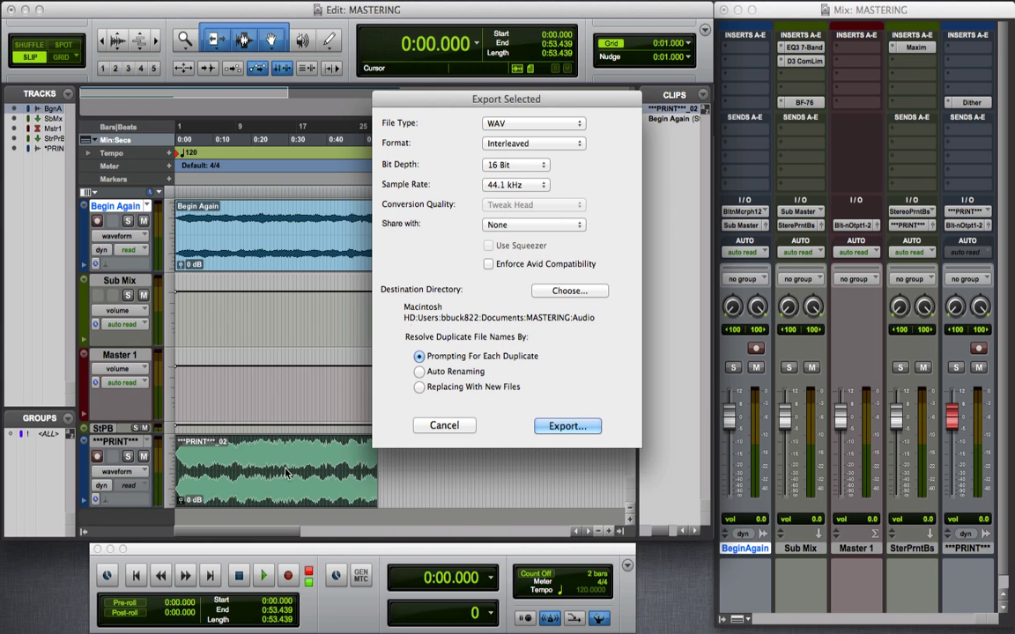
Export the clip to the Audio Files folder under the name Begin Again_MASTERED.
click(565, 429)
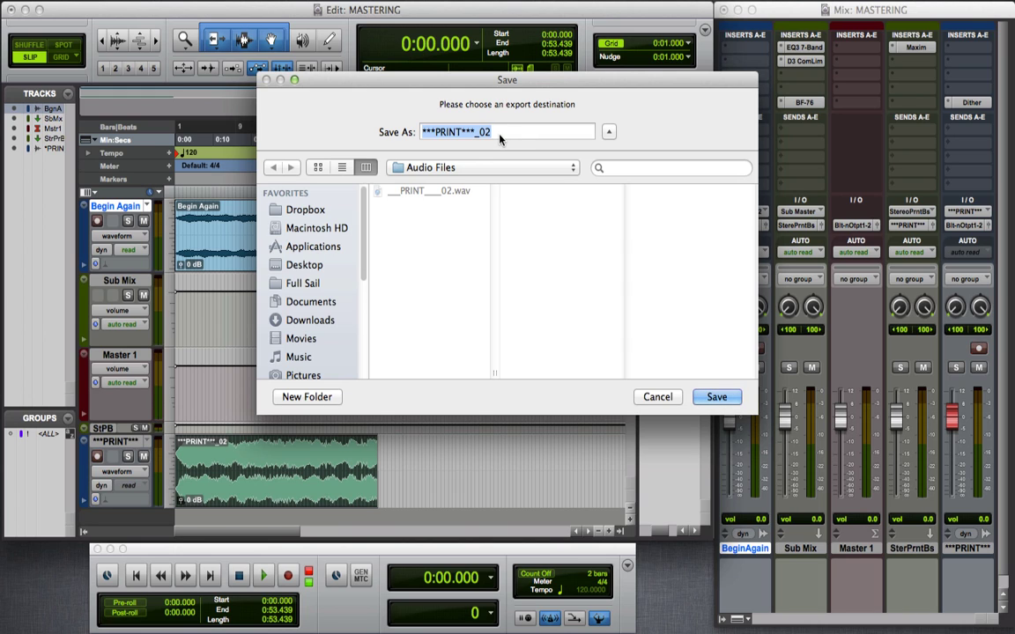
text(BEgin )
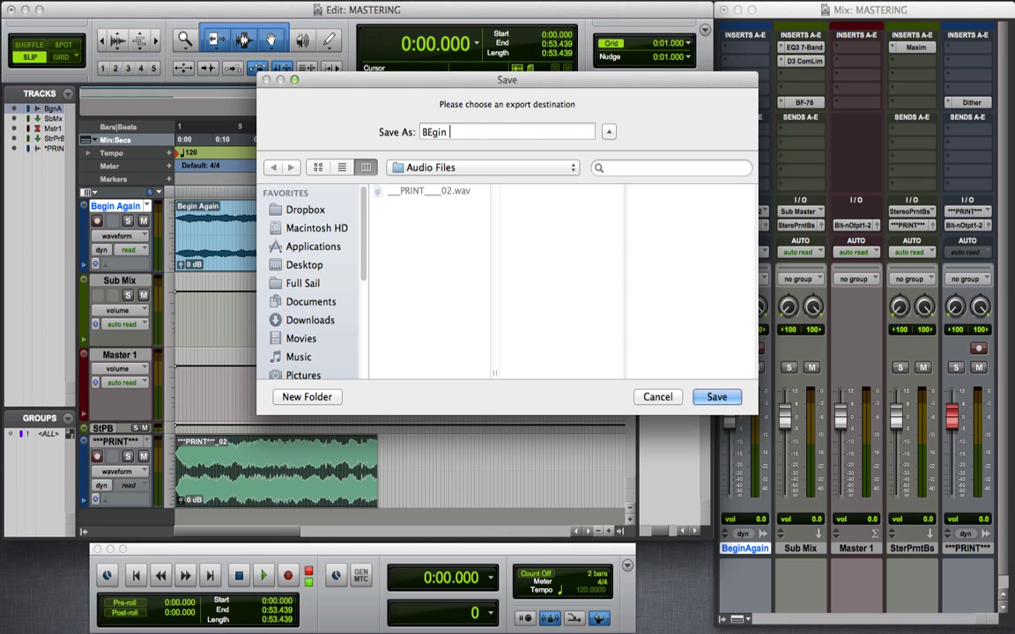
text(Again)
key(Left)
key(Left)
key(Left)
key(Left)
key(Left)
key(Left)
key(Left)
key(Left)
key(Left)
key(BackSpace)
text(e)
click(498, 134)
text(_MASTERED)
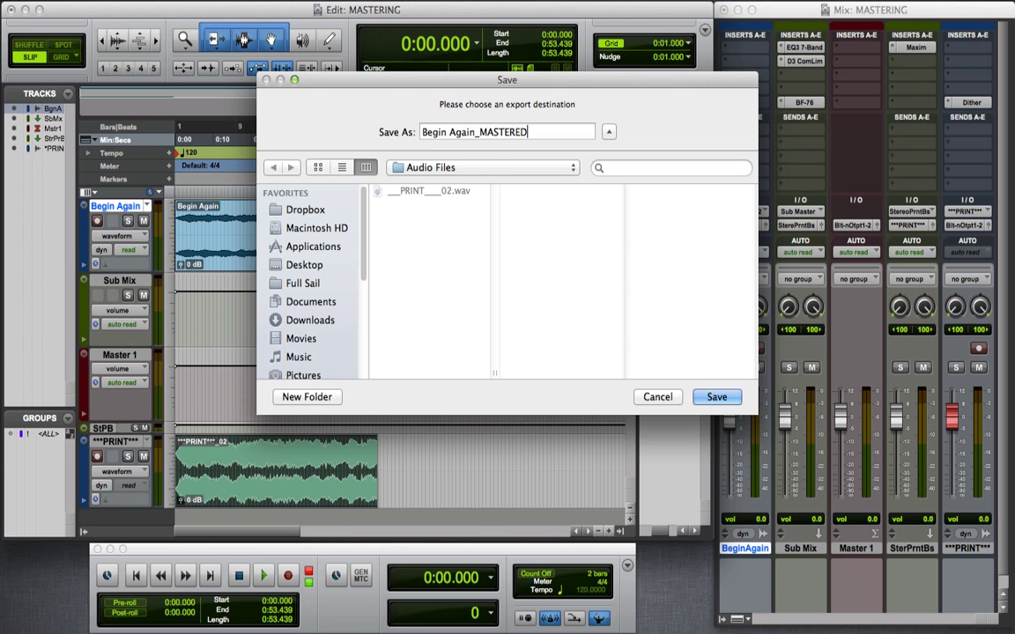
click(717, 398)
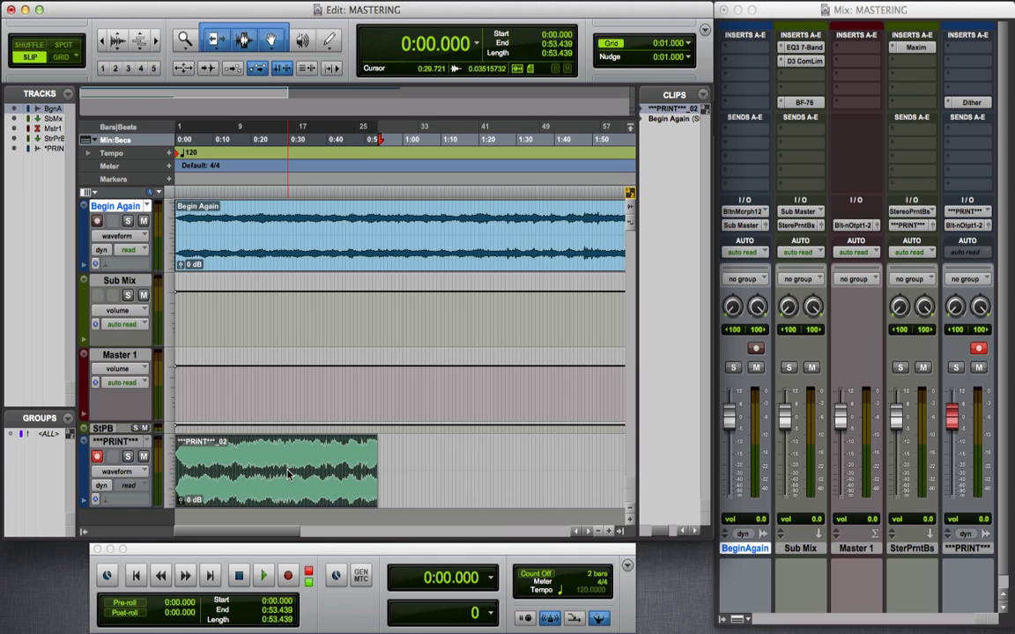
Play the session from the start with the ***PRINT*** track still record-armed.
click(262, 578)
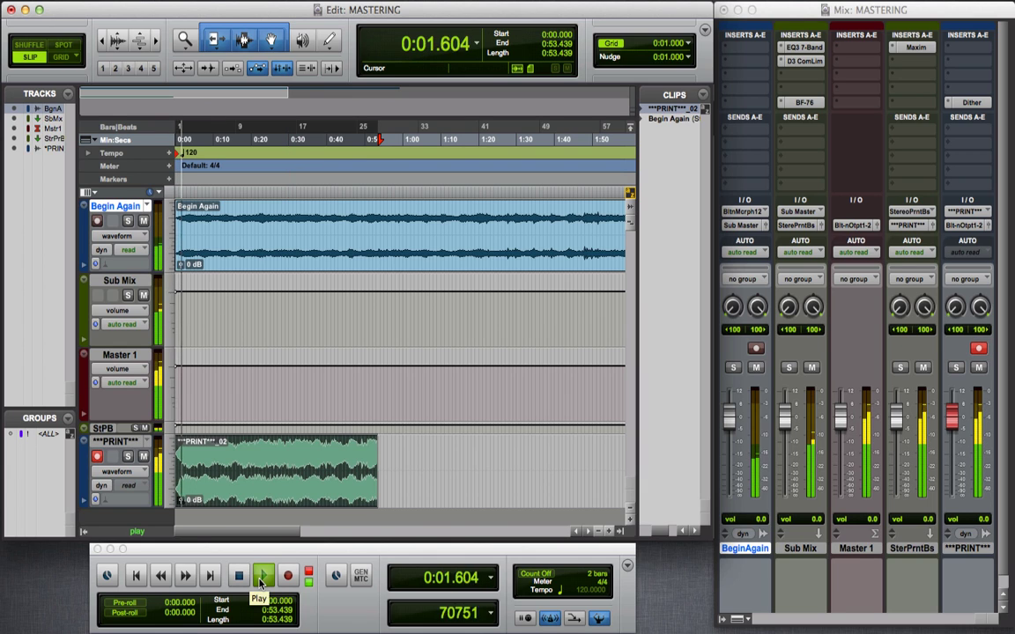